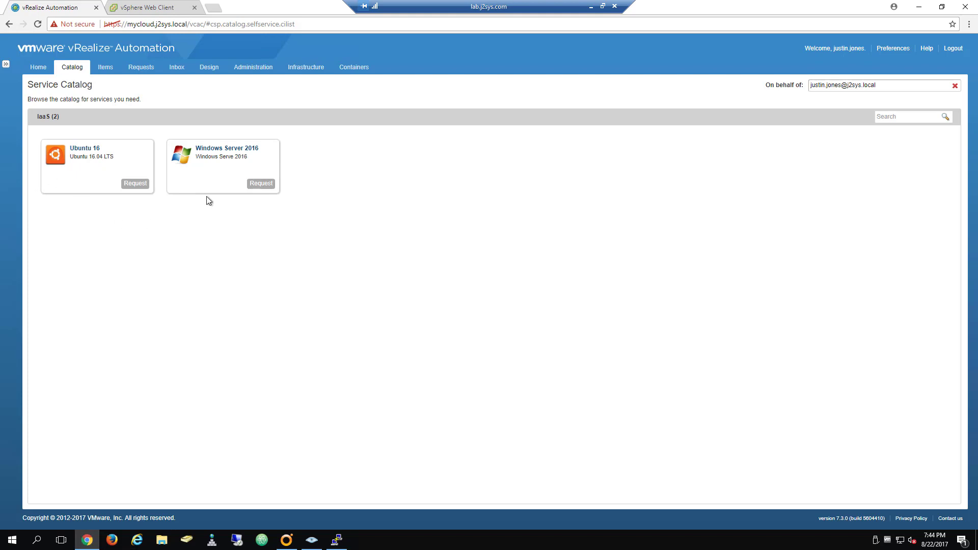
# Step: Open the Ubuntu 16 request form, examine the CPU and memory options of ubuntu_vm, and cancel the request
pyautogui.click(134, 183)
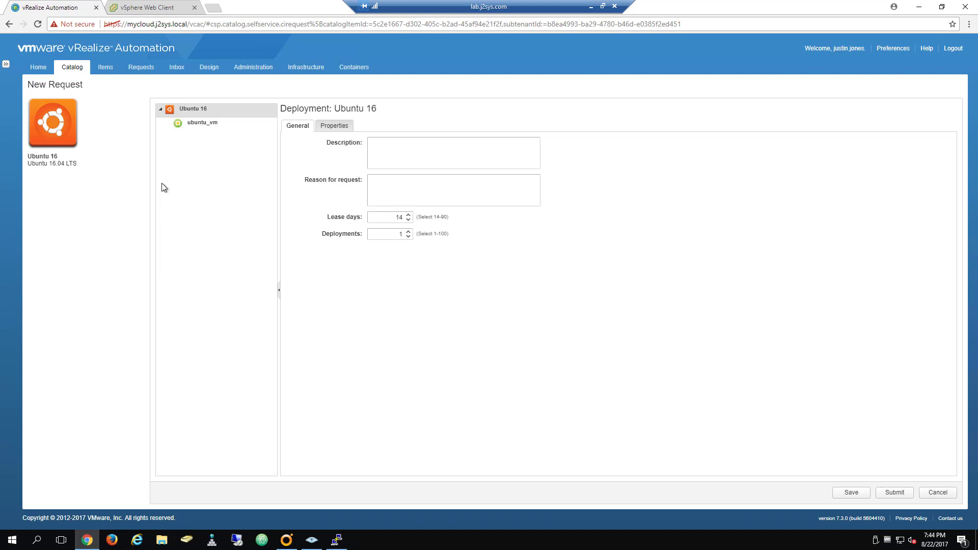
pyautogui.click(212, 126)
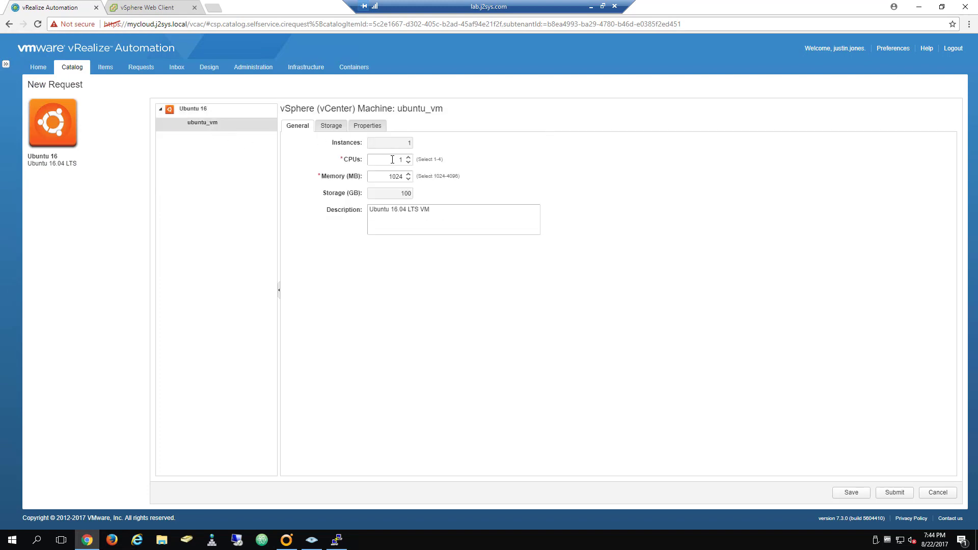
pyautogui.click(408, 157)
pyautogui.press('Tab')
pyautogui.press('Tab')
pyautogui.click(931, 490)
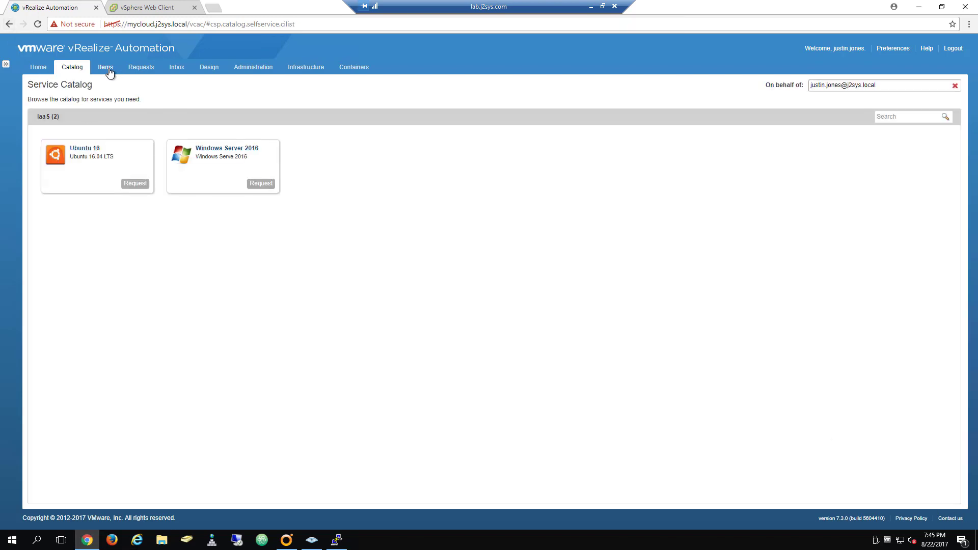
pyautogui.click(145, 71)
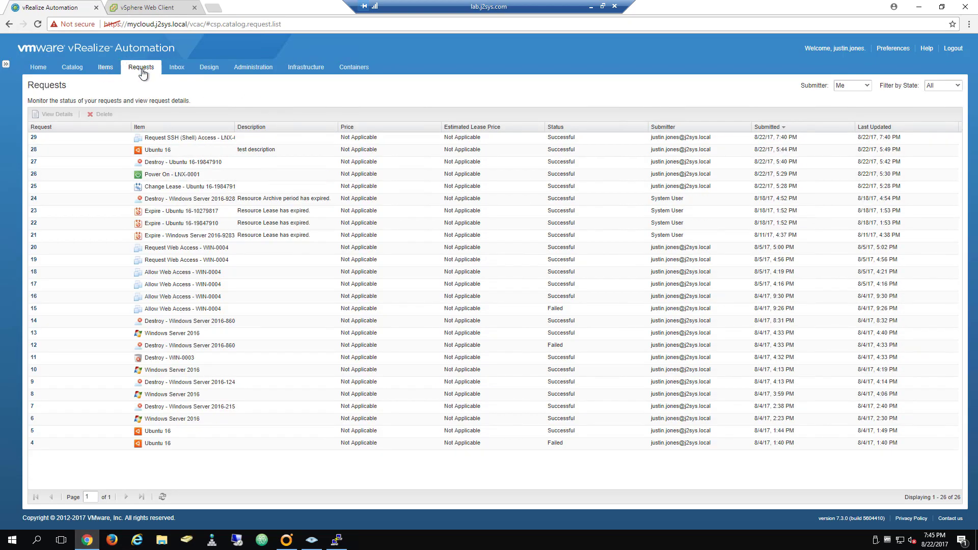
pyautogui.click(106, 66)
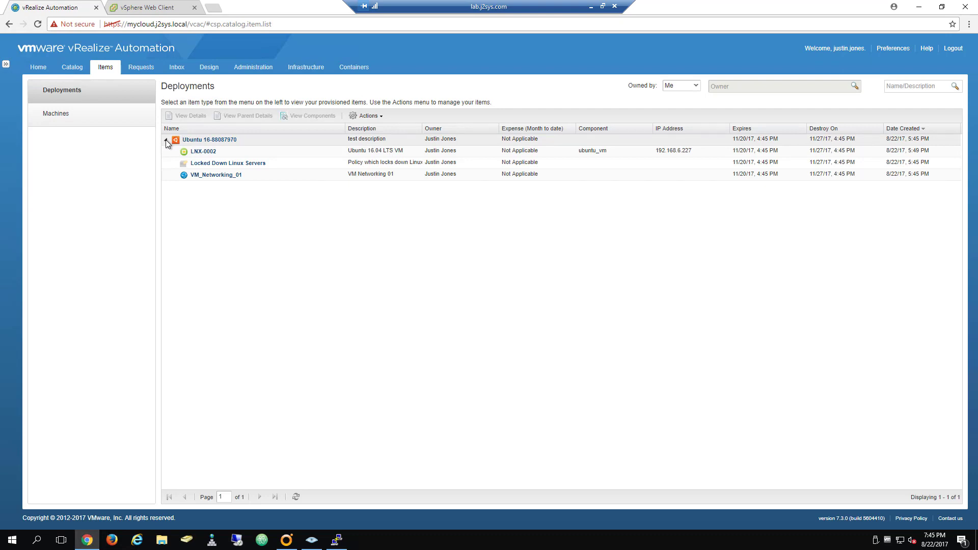
pyautogui.click(258, 154)
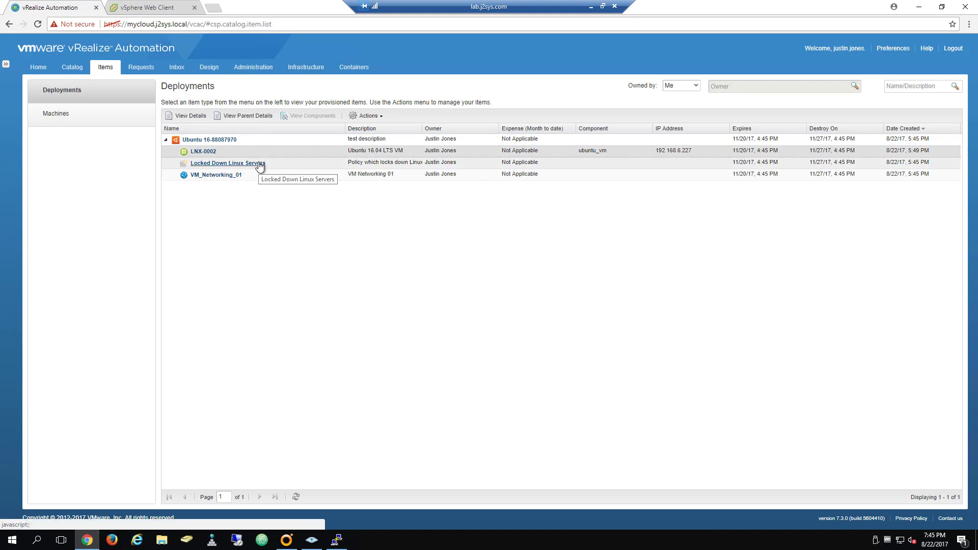
pyautogui.click(256, 178)
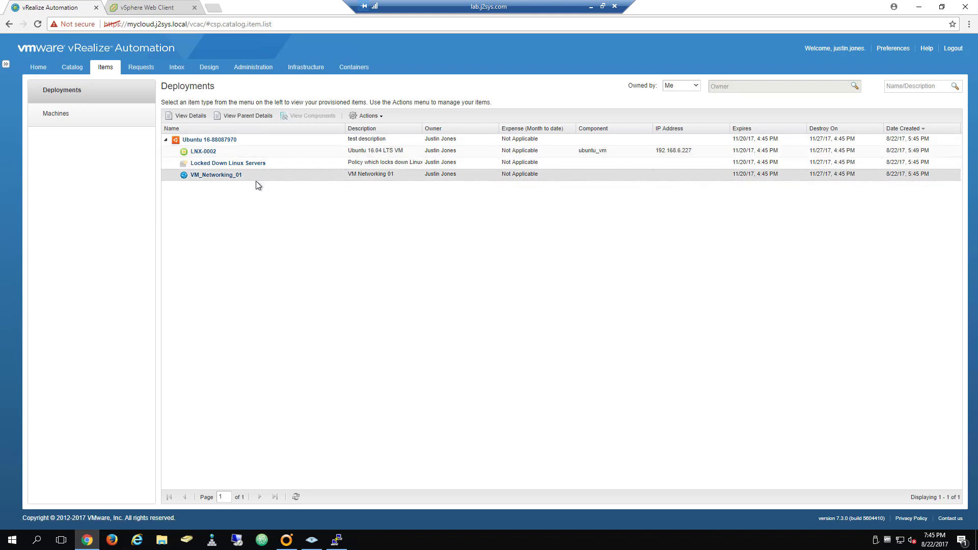
pyautogui.click(660, 154)
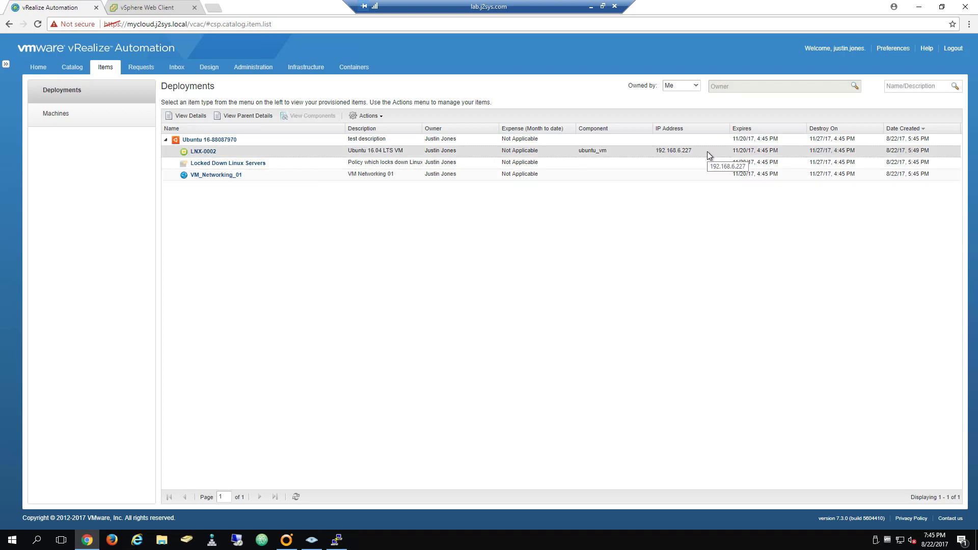
# Step: View the details of the Locked Down Linux Servers security group, close them, and select the group in the expanded deployment
pyautogui.click(257, 164)
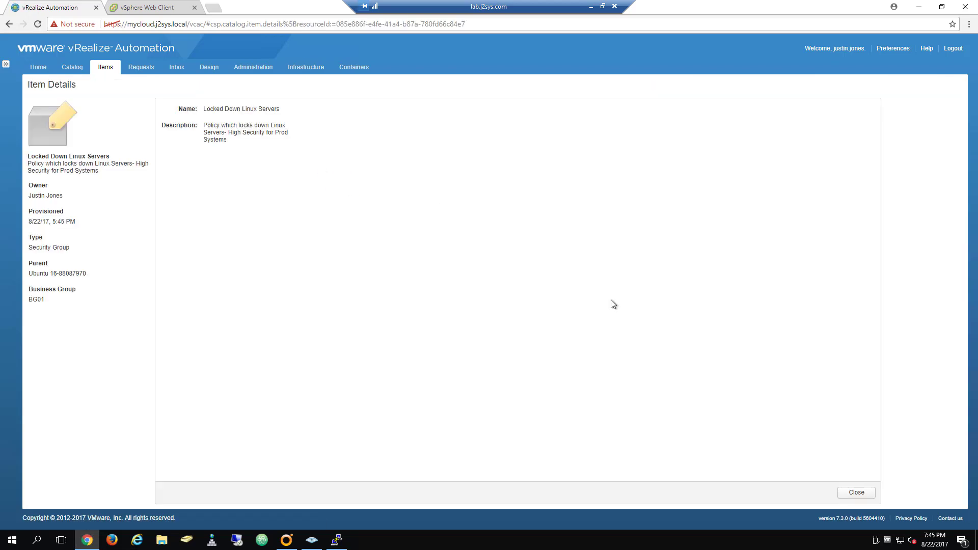
pyautogui.click(838, 491)
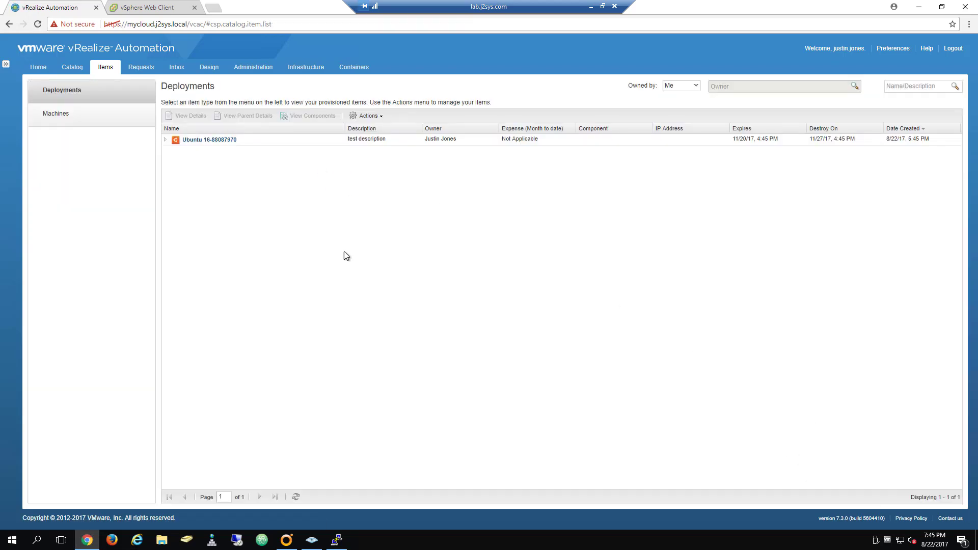
pyautogui.click(166, 140)
pyautogui.click(283, 163)
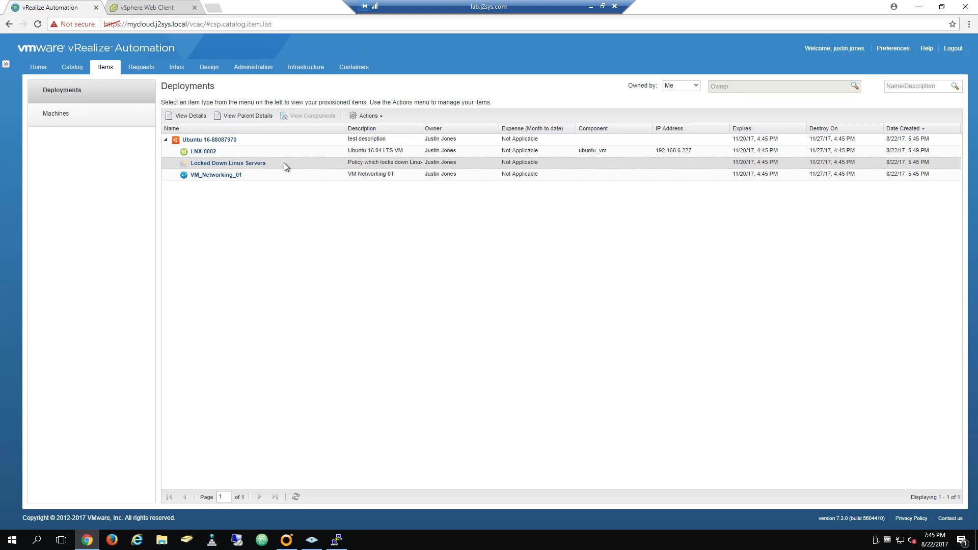
# Step: Open the Ubuntu 16 blueprint for editing from the list of design blueprints
pyautogui.click(211, 71)
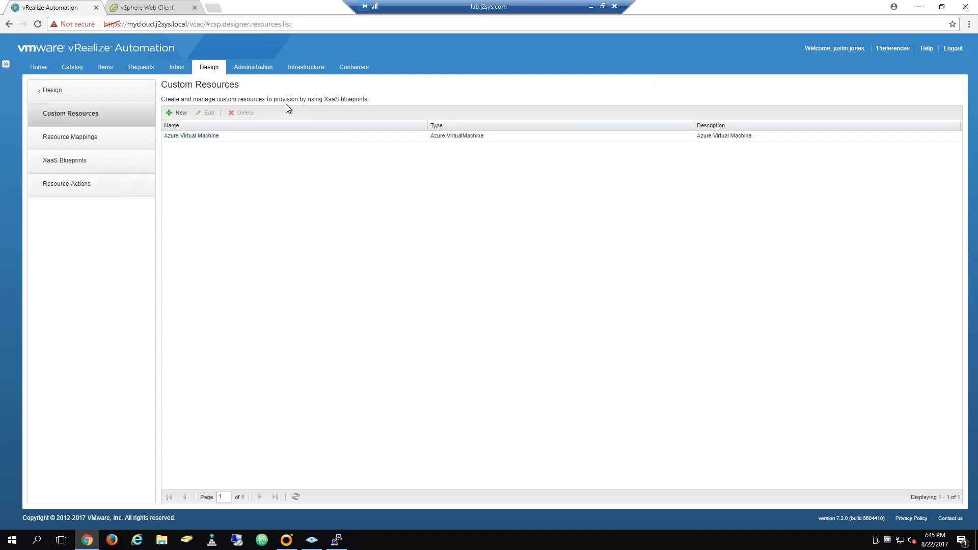
pyautogui.click(66, 97)
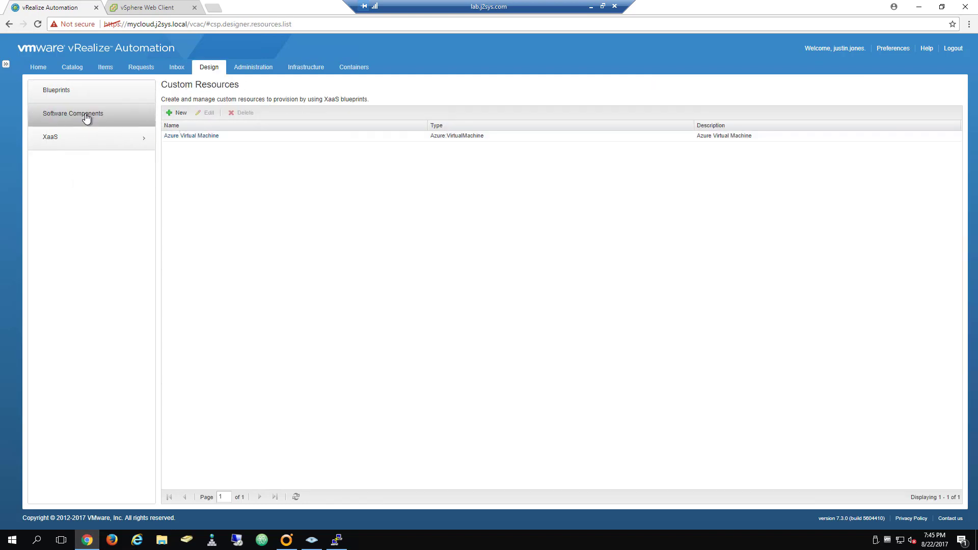
pyautogui.click(82, 97)
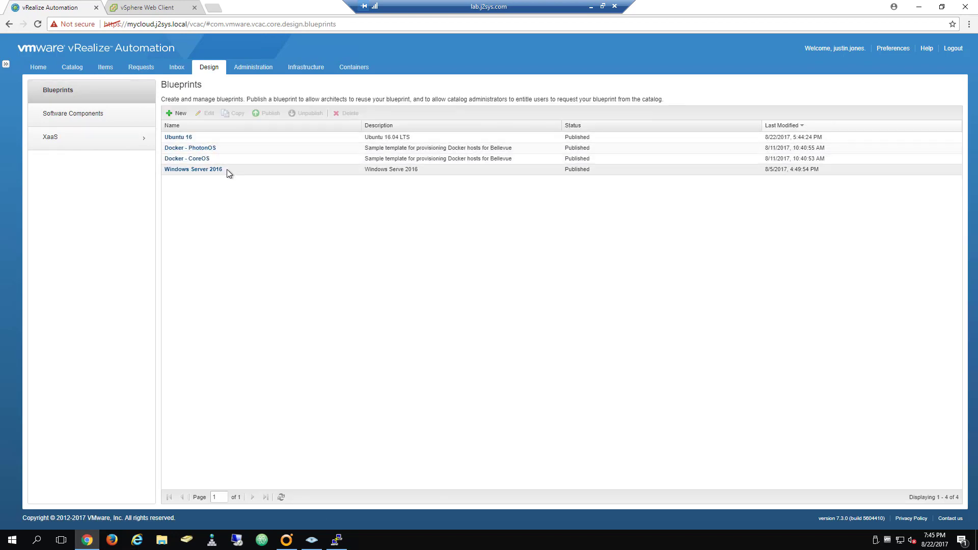
pyautogui.click(199, 137)
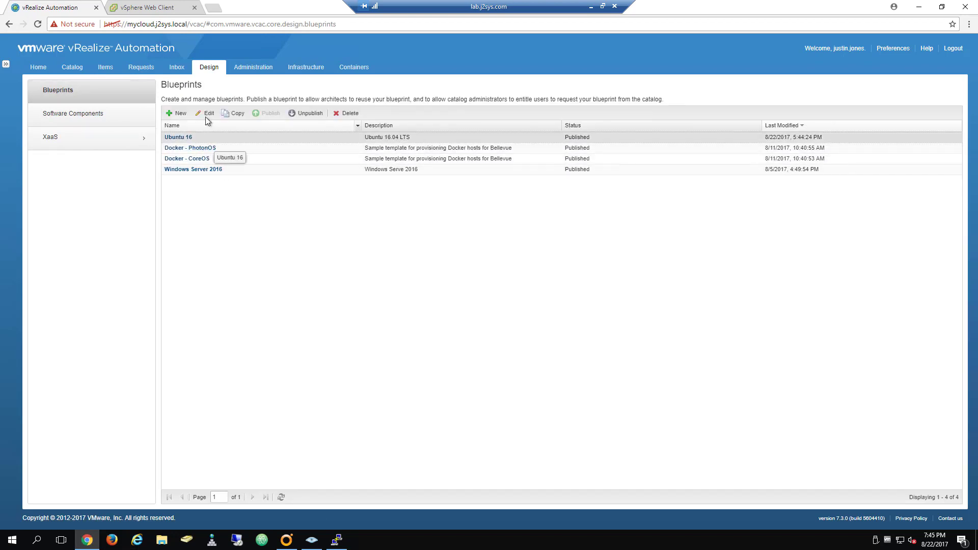
pyautogui.click(206, 116)
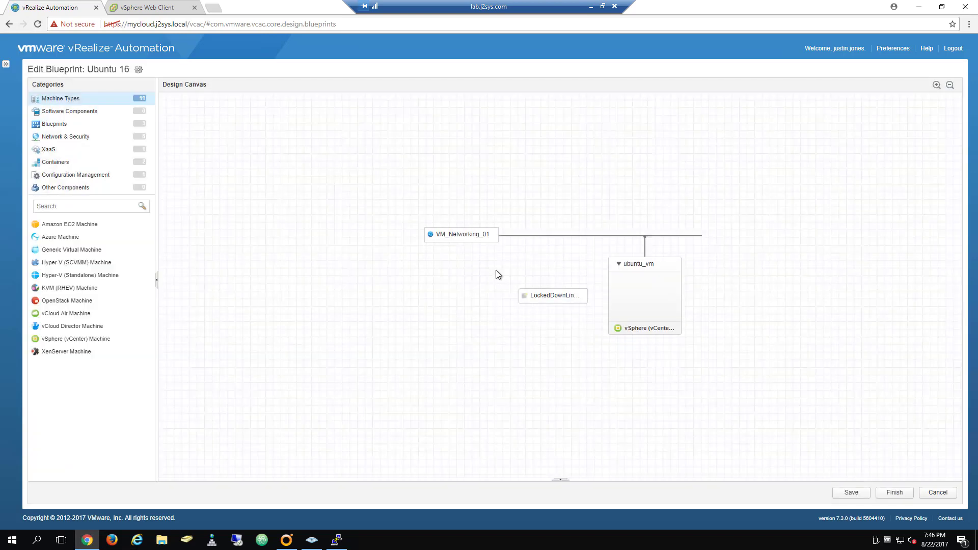
# Step: Examine the build information, machine resources, storage and network settings of ubuntu_vm, and the LockedDownLinuxServers security group
pyautogui.click(645, 286)
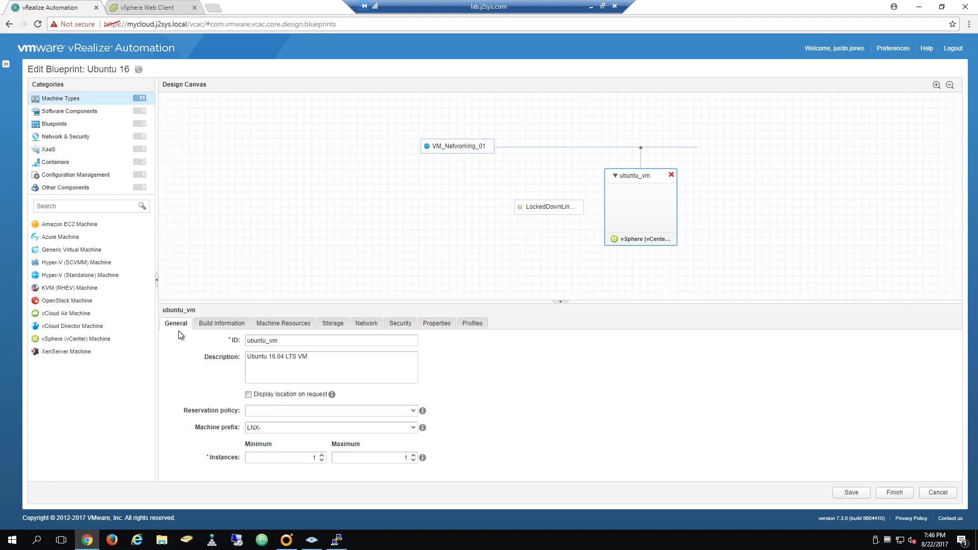
pyautogui.click(242, 325)
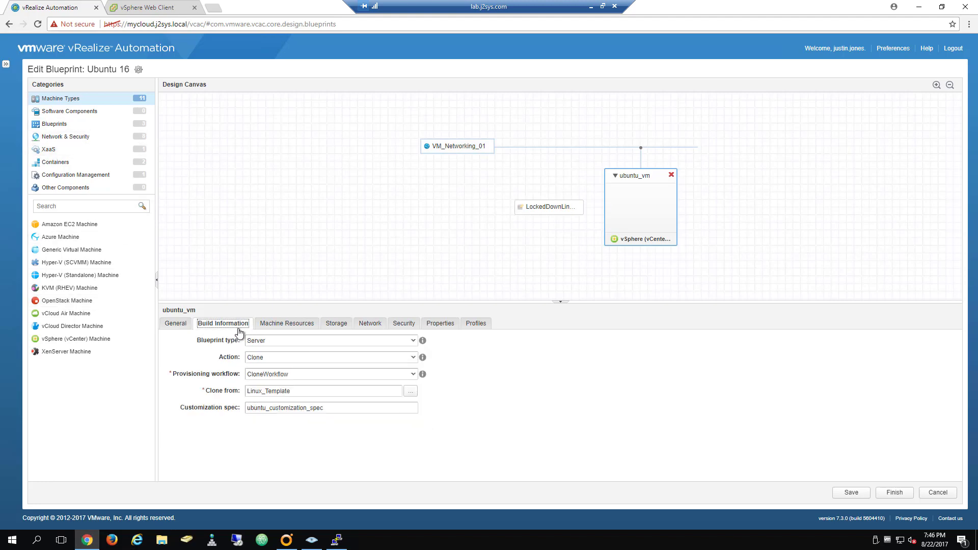
pyautogui.click(285, 329)
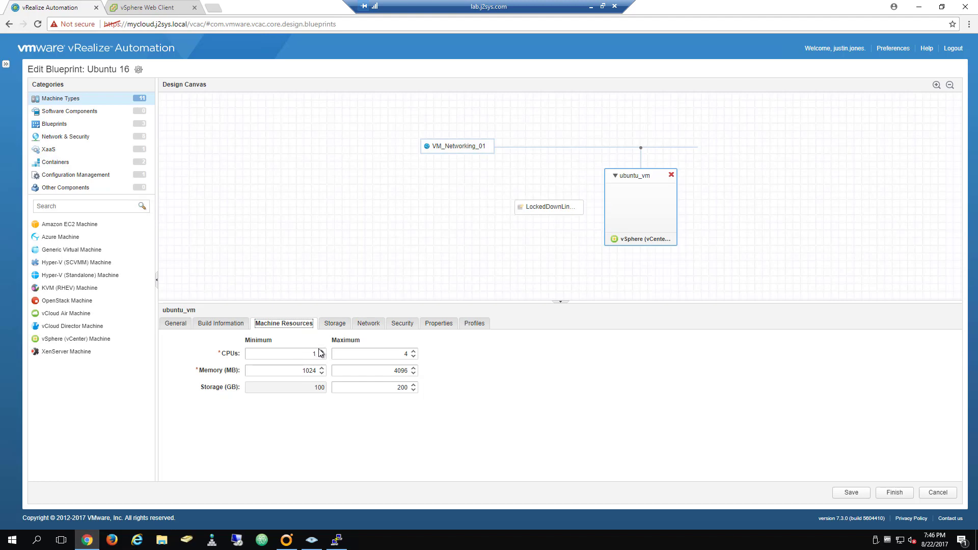
pyautogui.click(333, 323)
pyautogui.click(368, 324)
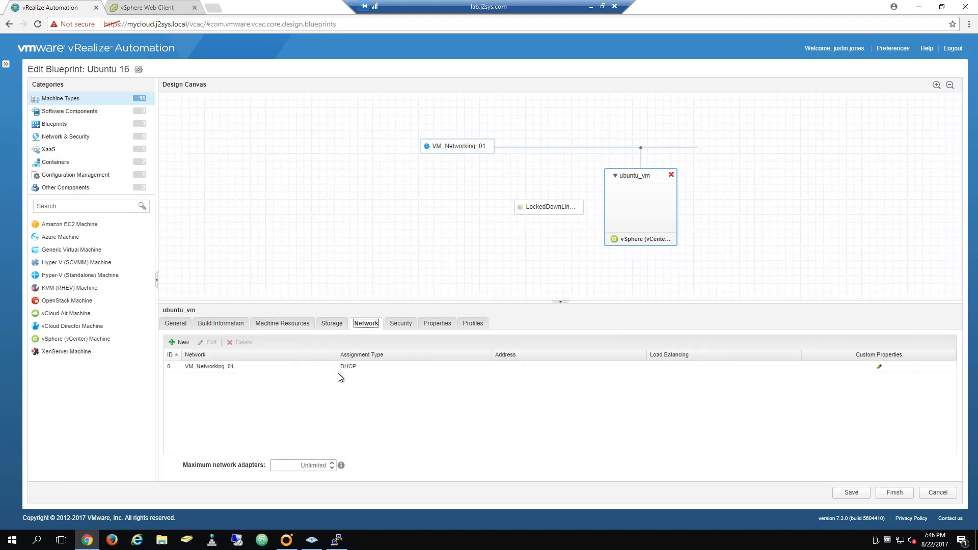
pyautogui.click(294, 367)
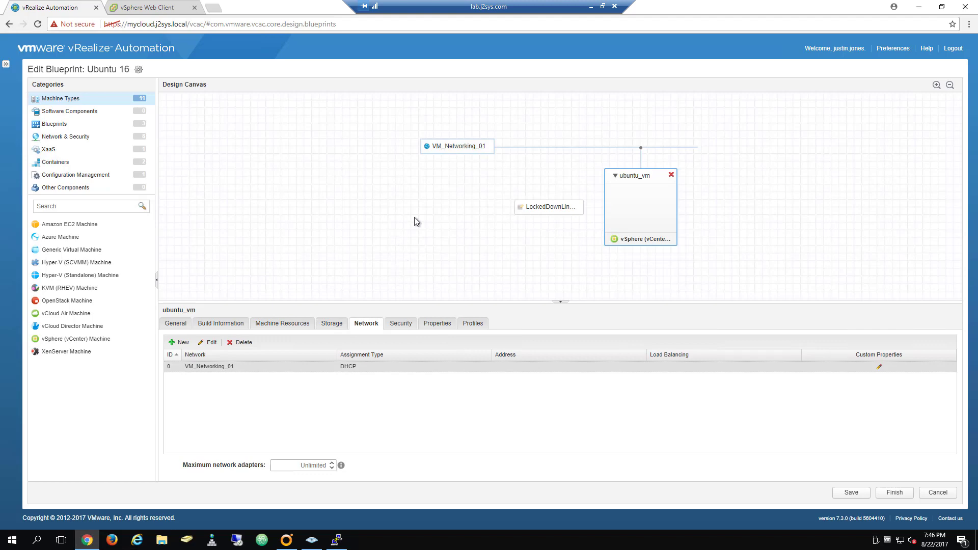
pyautogui.click(534, 209)
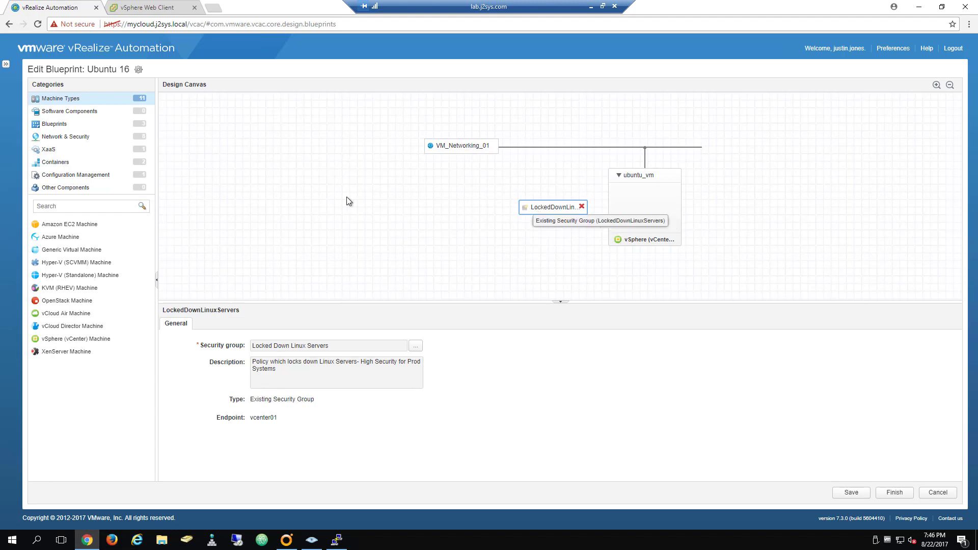
# Step: Add an Existing Security Group component to the design canvas, view the selectable security groups, and delete the component
pyautogui.click(86, 141)
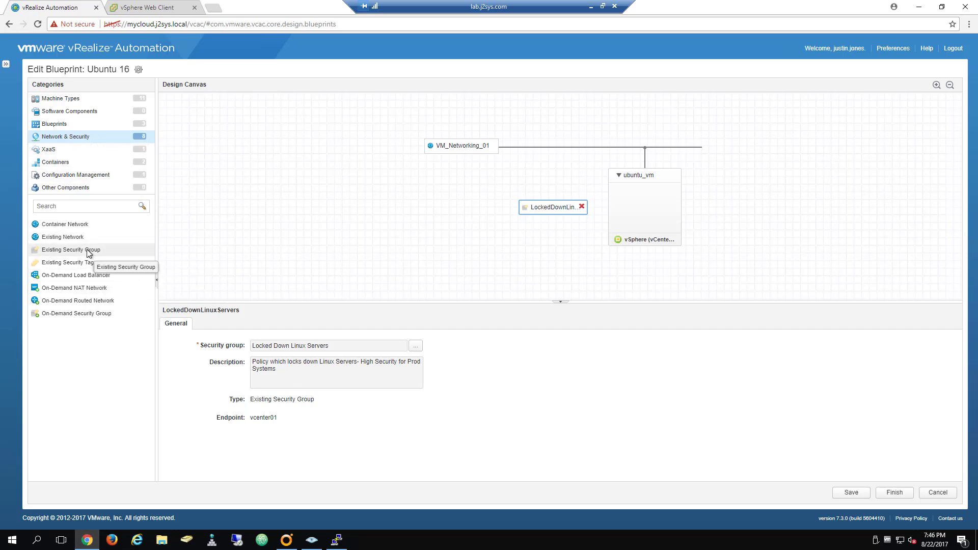
pyautogui.moveTo(87, 249); pyautogui.dragTo(346, 237)
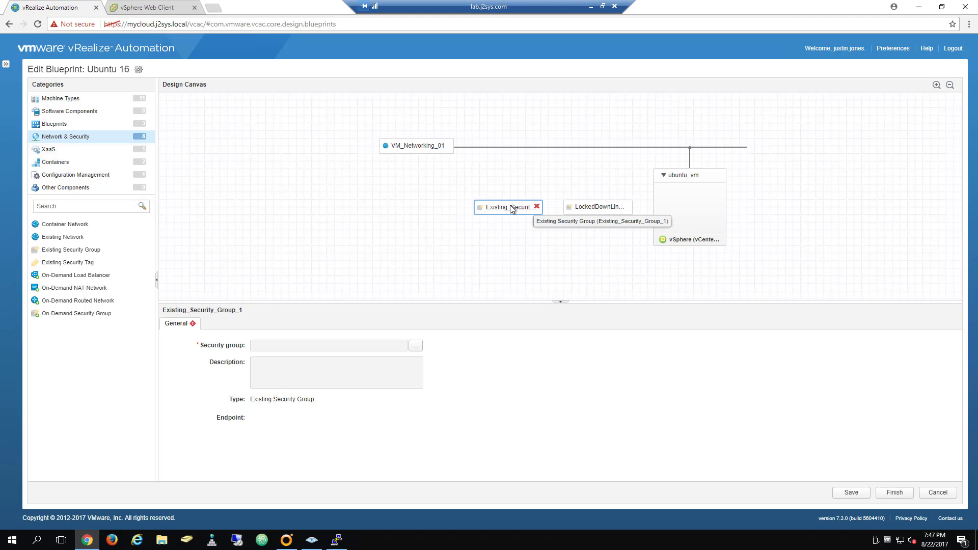
pyautogui.click(415, 346)
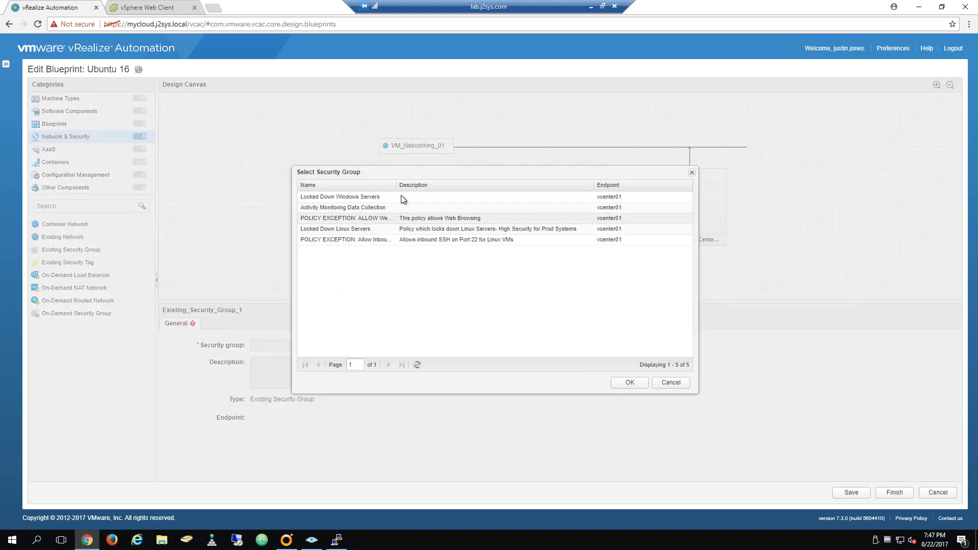
pyautogui.click(677, 383)
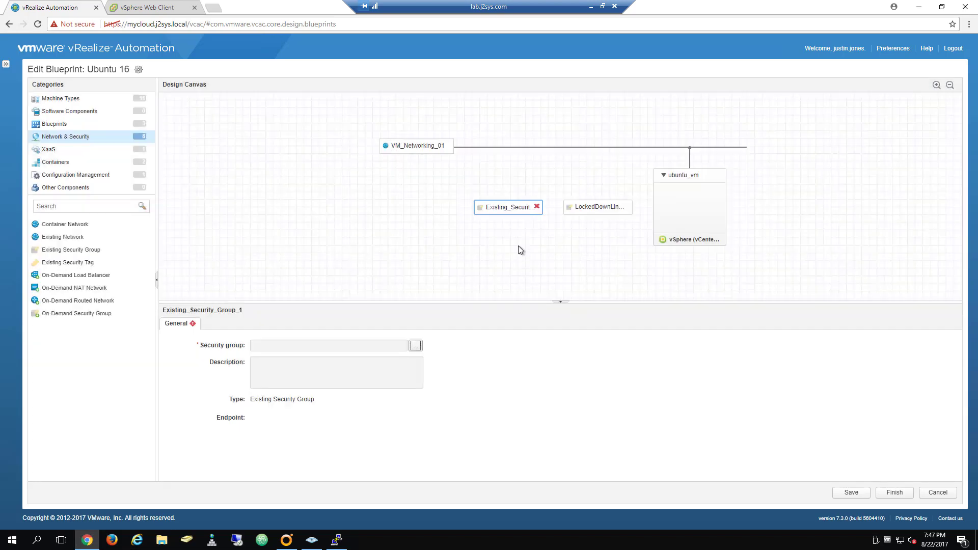
pyautogui.click(537, 208)
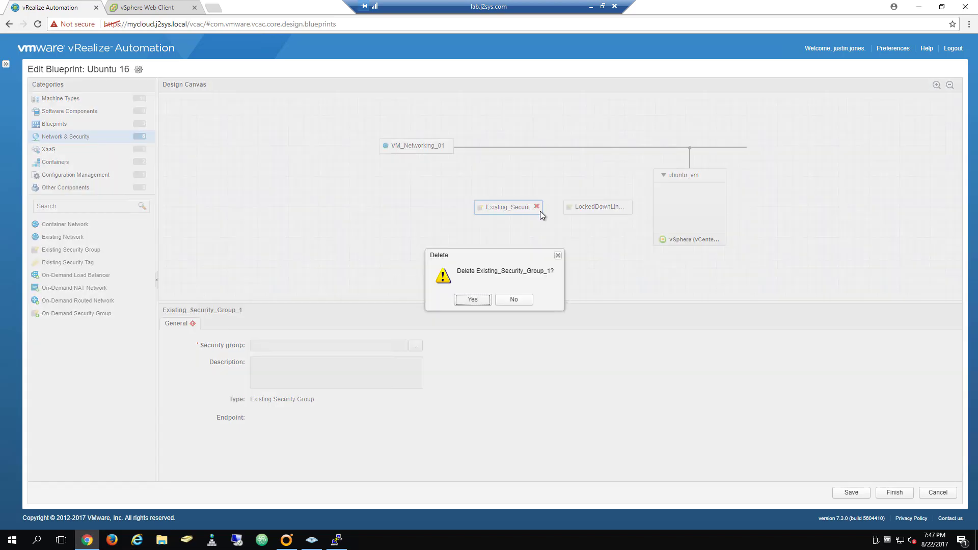
pyautogui.click(473, 303)
# Step: Close the Ubuntu 16 blueprint editor and discard the changes
pyautogui.click(594, 298)
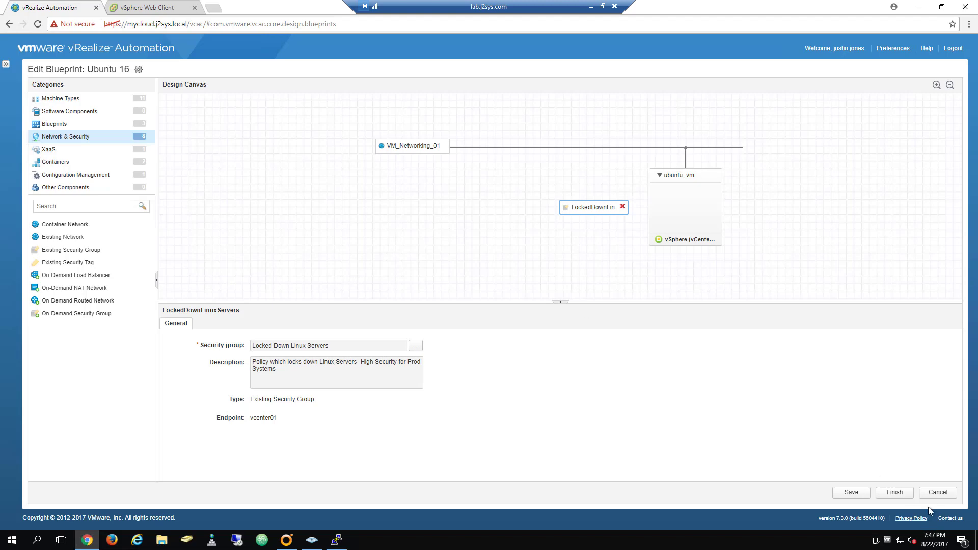
pyautogui.click(930, 492)
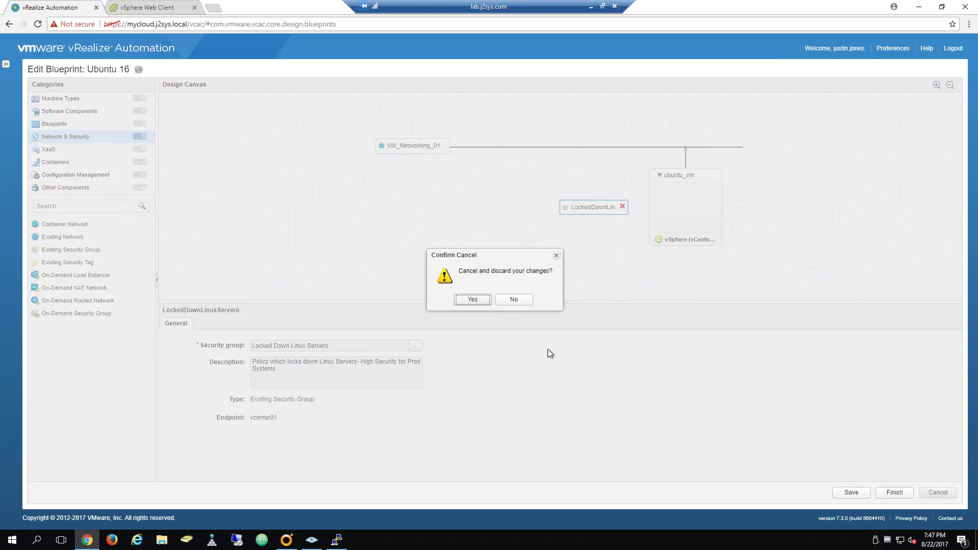
pyautogui.click(467, 300)
# Step: Switch to Zenmap, rescan lnx-0002 with nmap, and check the state of its HTTP and SSH ports
pyautogui.click(311, 543)
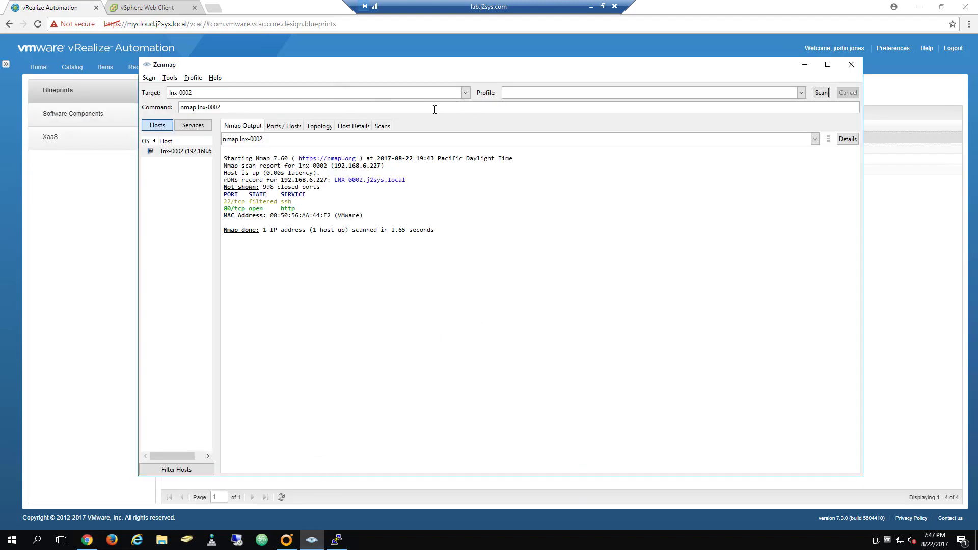
pyautogui.click(413, 95)
pyautogui.click(827, 96)
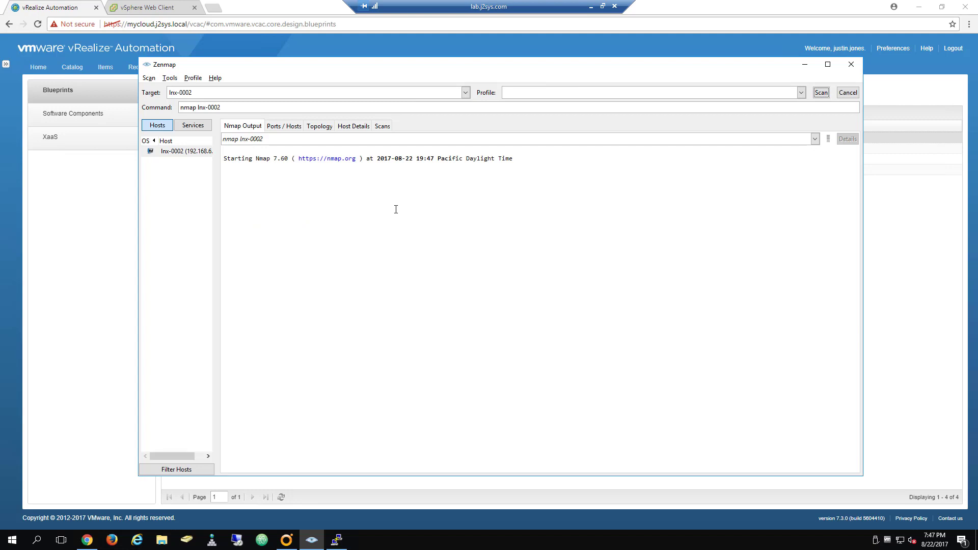
pyautogui.moveTo(312, 208); pyautogui.dragTo(178, 209)
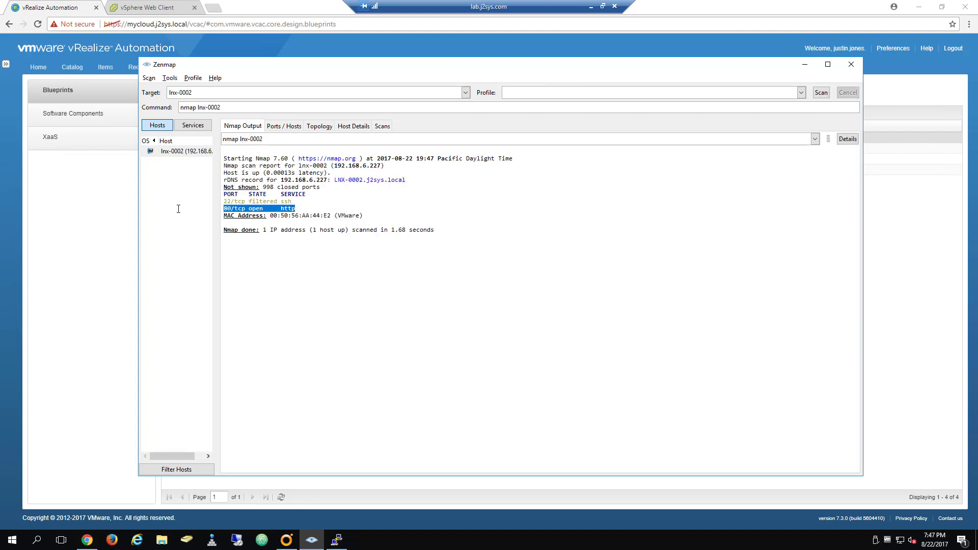
pyautogui.moveTo(318, 201); pyautogui.dragTo(199, 203)
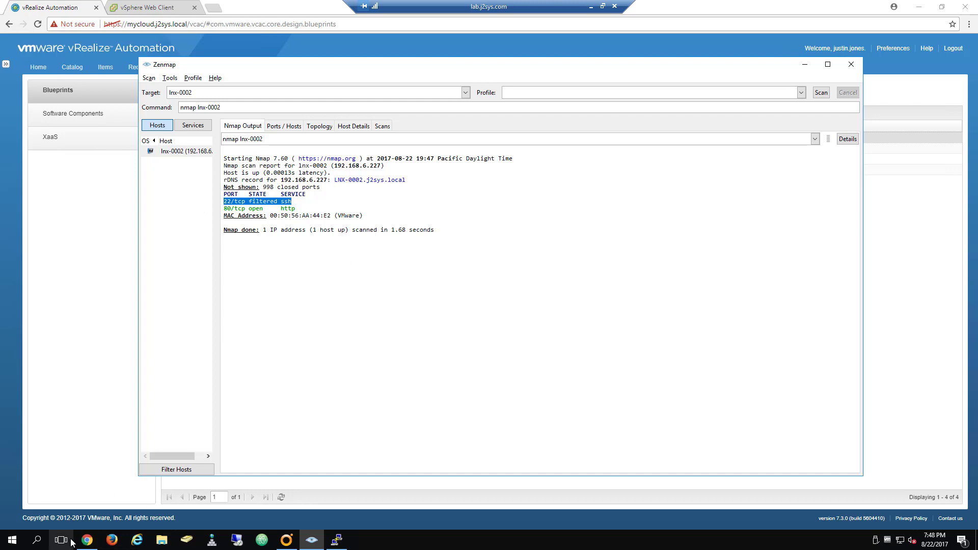
# Step: Switch to Chrome and load the lnx-0002 web page in a new browser tab
pyautogui.click(87, 540)
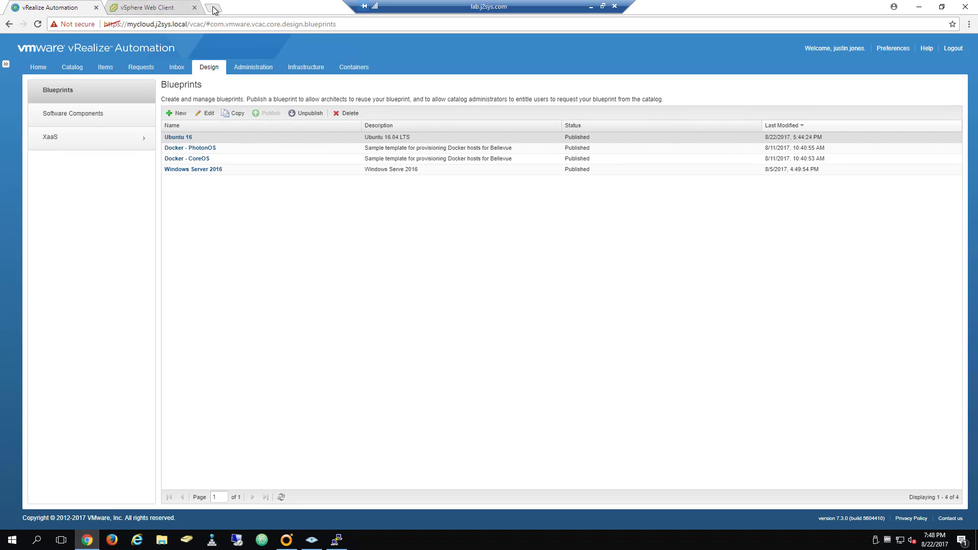
pyautogui.click(210, 8)
pyautogui.write('ln')
pyautogui.press('Return')
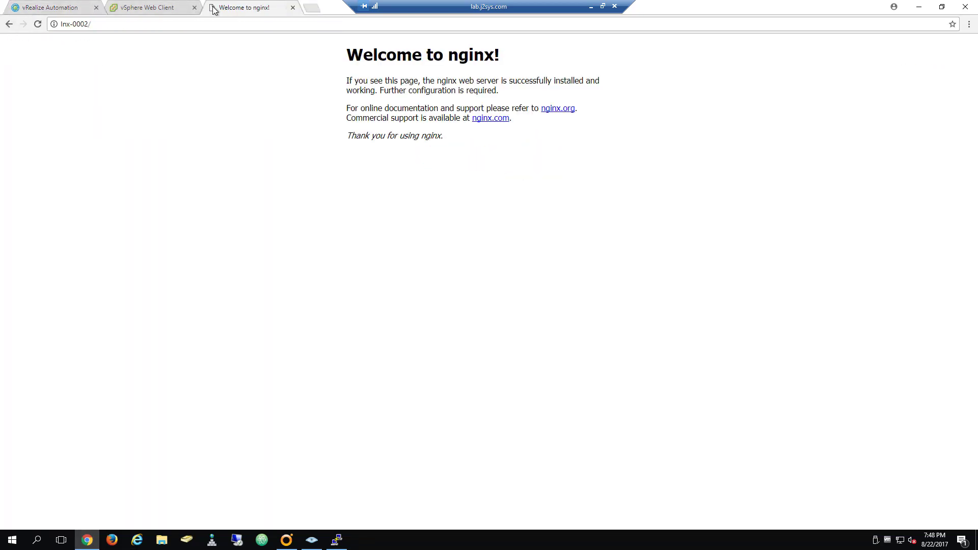
# Step: Close the lnx-0002 web page, dismiss the PuTTY connection error, and close the inactive PuTTY session
pyautogui.click(292, 7)
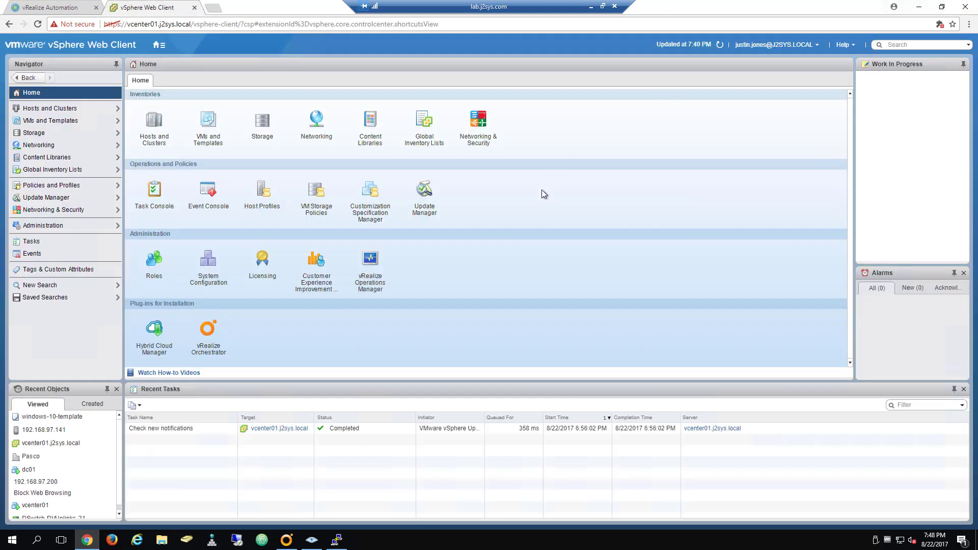
pyautogui.click(311, 539)
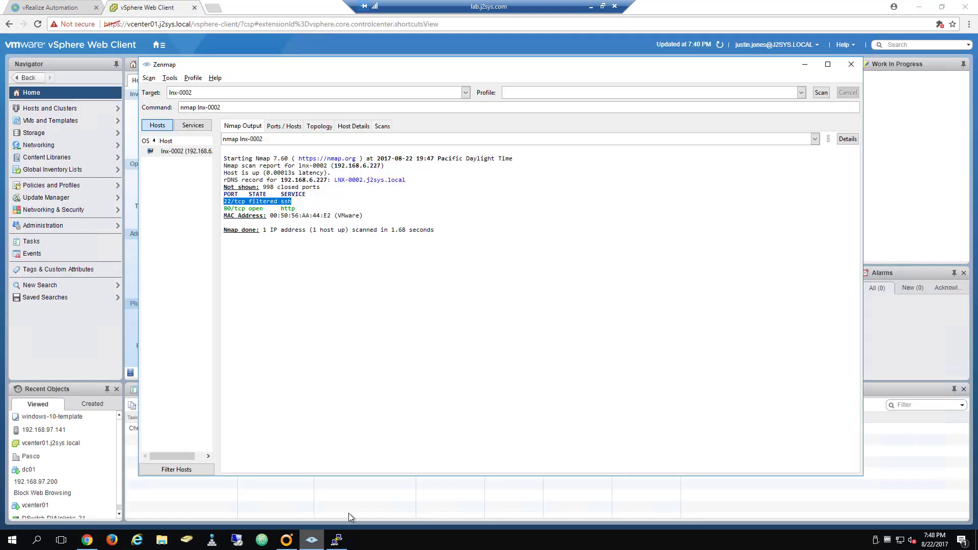
pyautogui.click(336, 540)
pyautogui.click(576, 319)
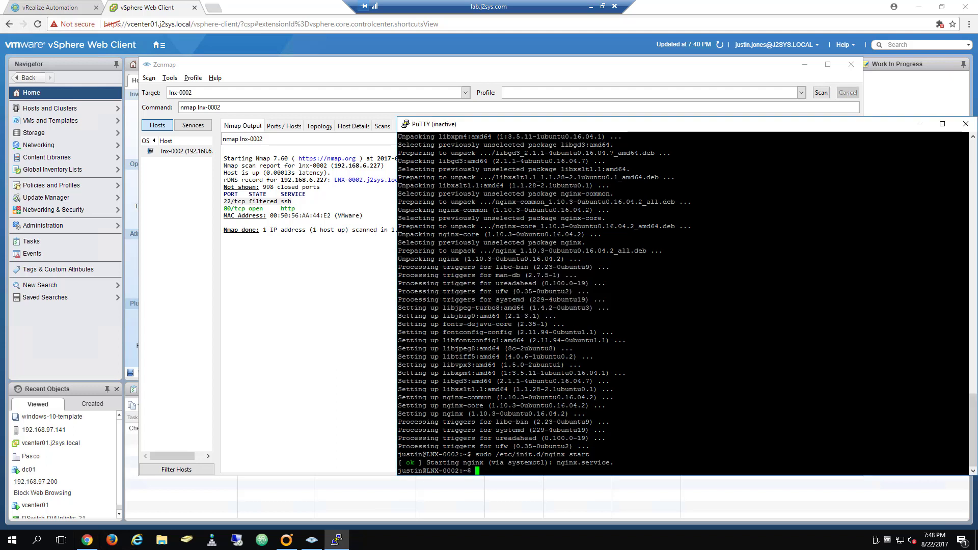
pyautogui.click(965, 124)
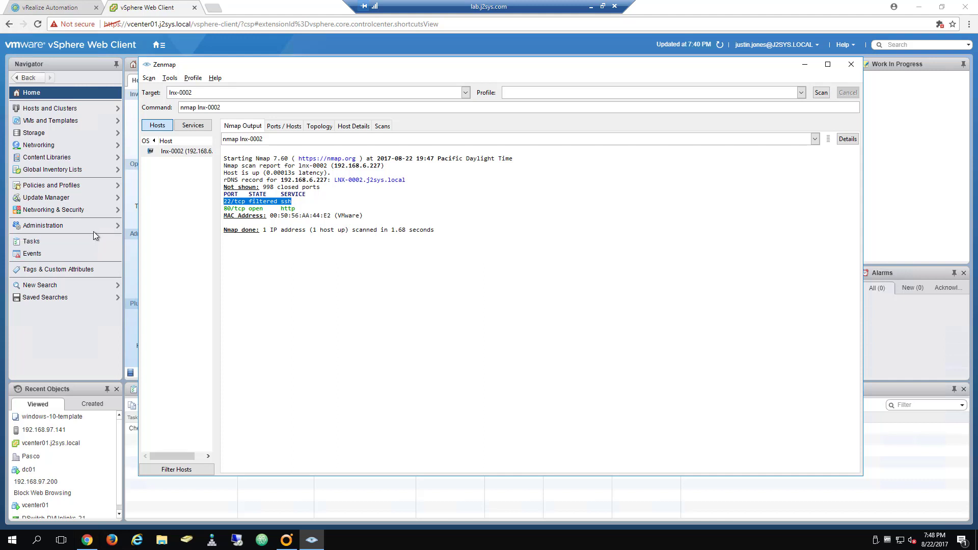
# Step: Open the Service Composer under Networking & Security and review its security groups and security policies
pyautogui.click(70, 211)
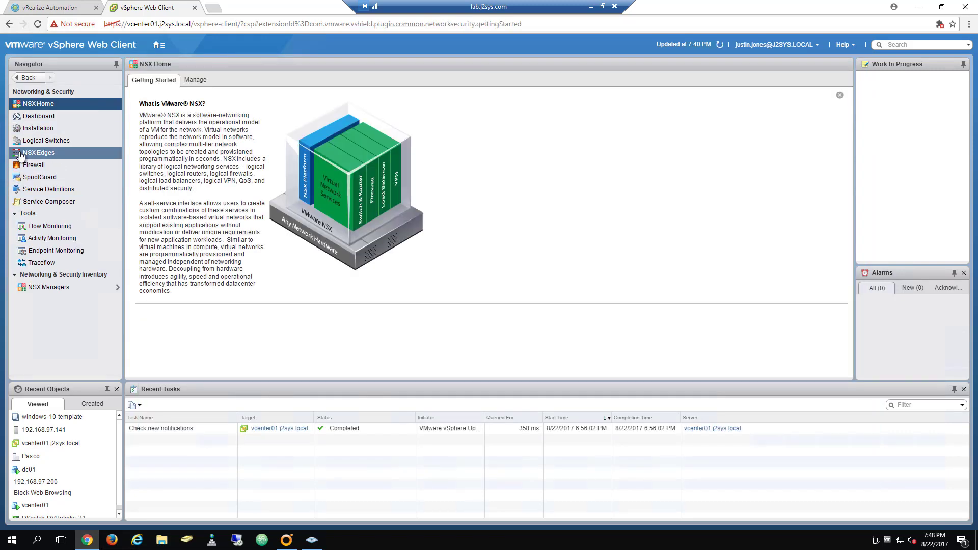
pyautogui.click(54, 207)
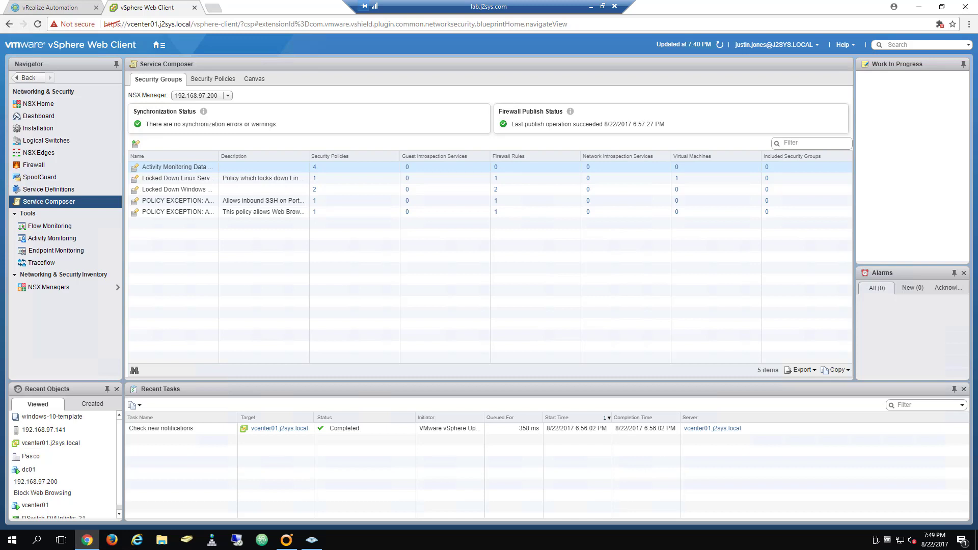
pyautogui.click(202, 200)
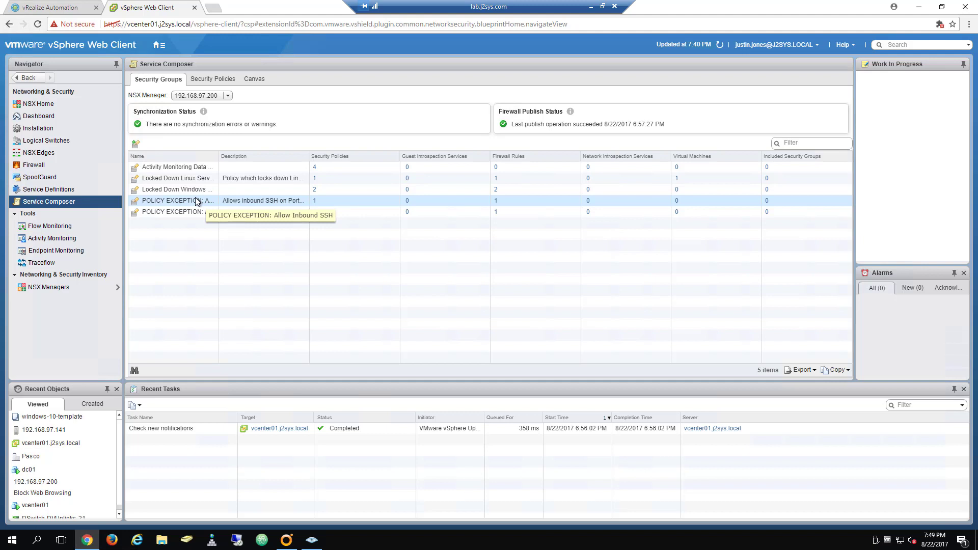
pyautogui.click(201, 194)
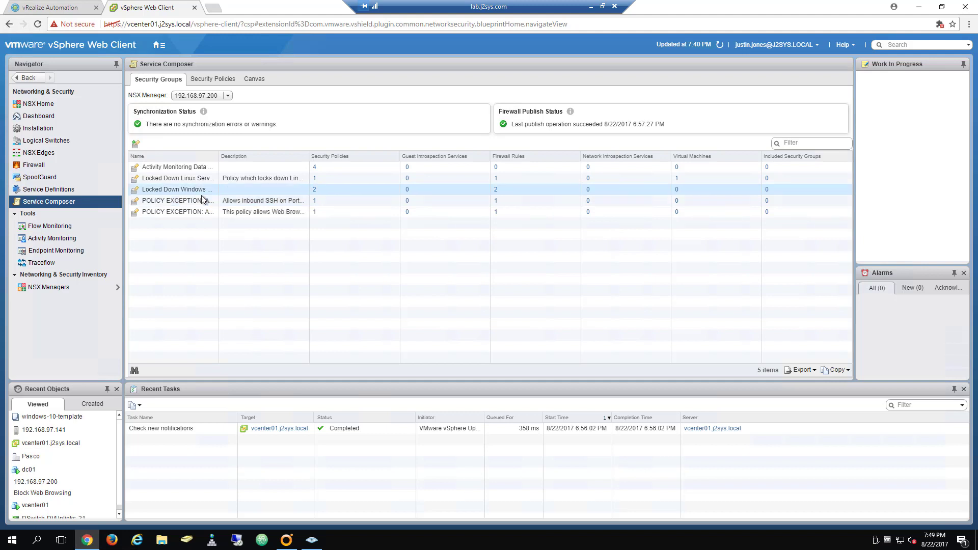
pyautogui.click(200, 202)
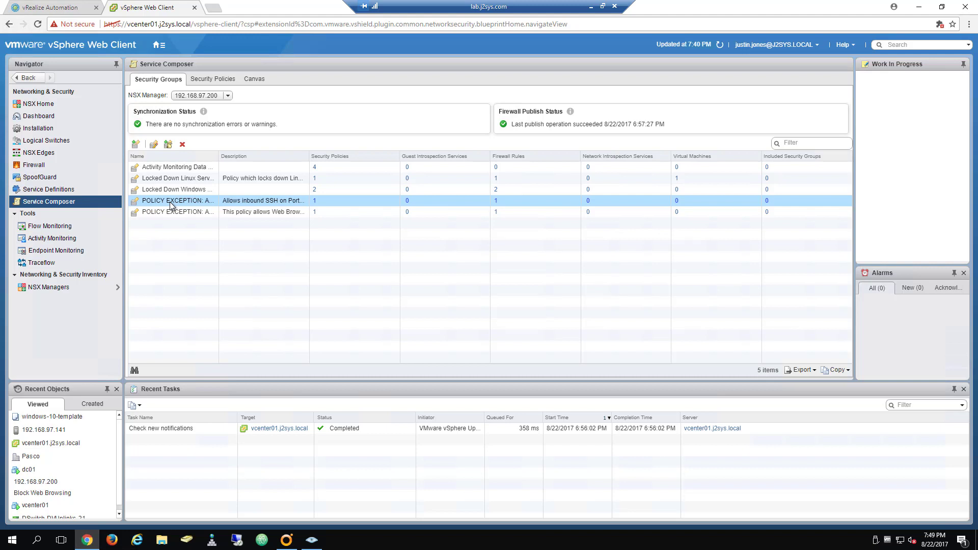
pyautogui.click(200, 80)
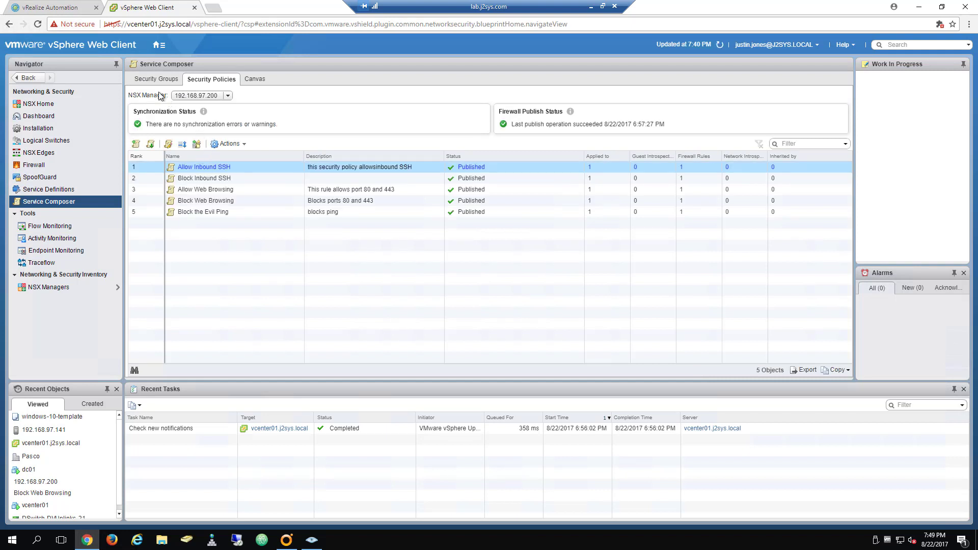
pyautogui.click(154, 79)
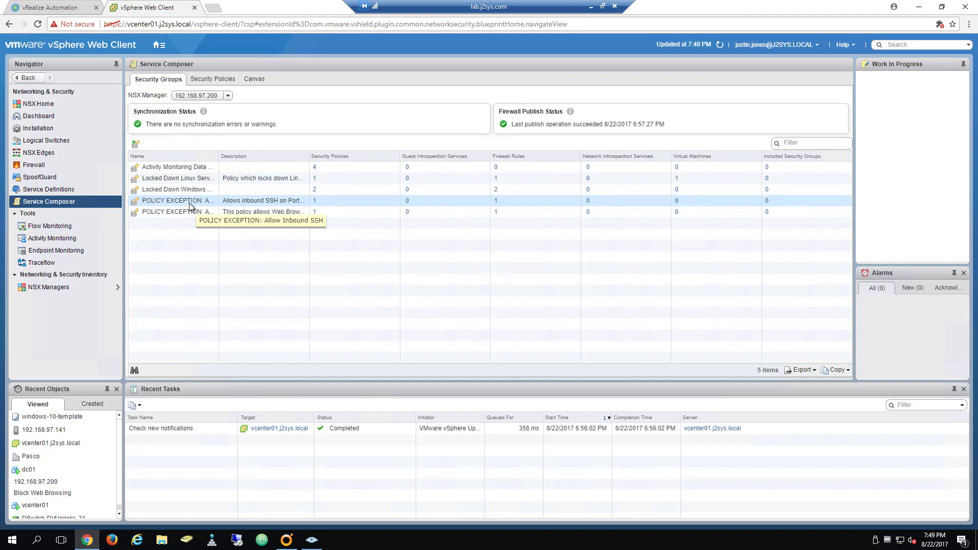
# Step: Edit the POLICY EXCEPTION: Allow Inbound SSH security group and choose Virtual Machine as the object type to include
pyautogui.click(189, 203)
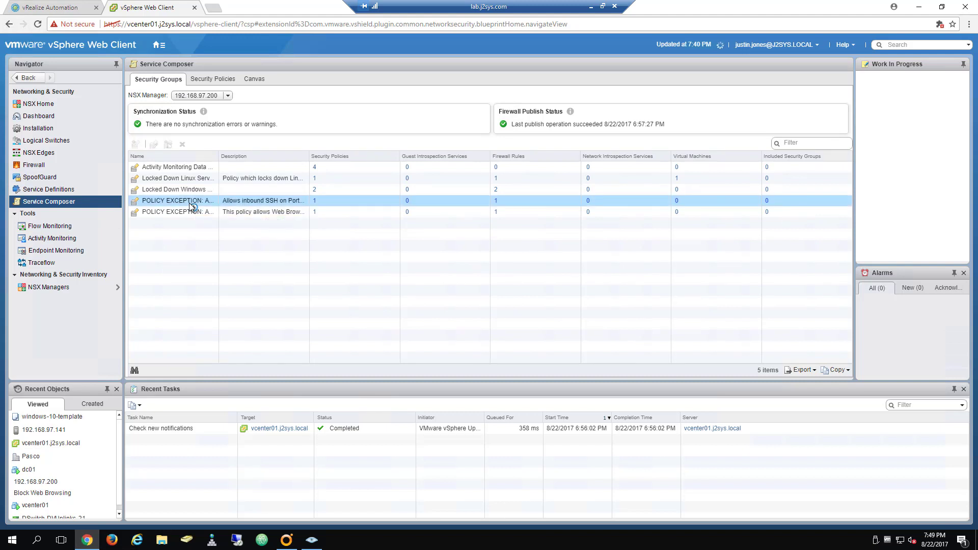
pyautogui.rightClick(188, 202)
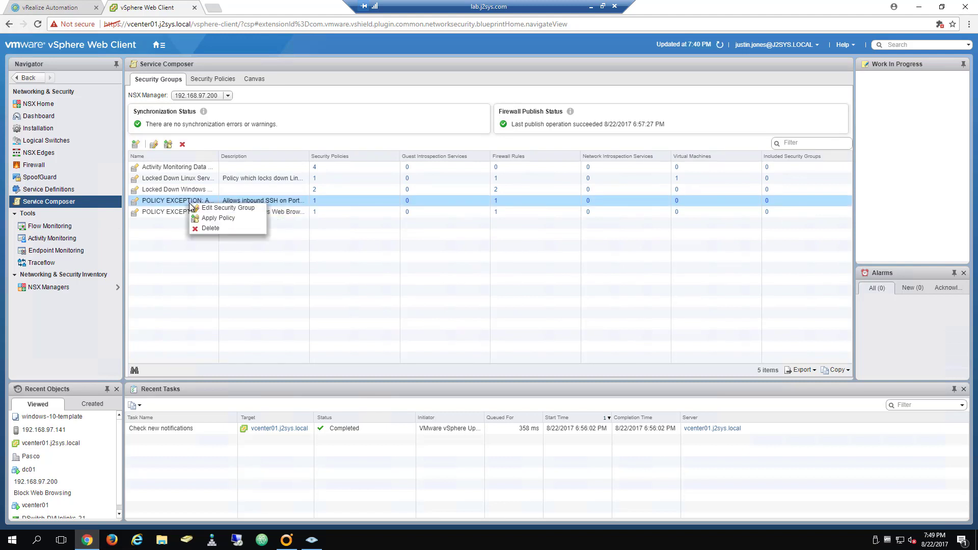
pyautogui.click(214, 207)
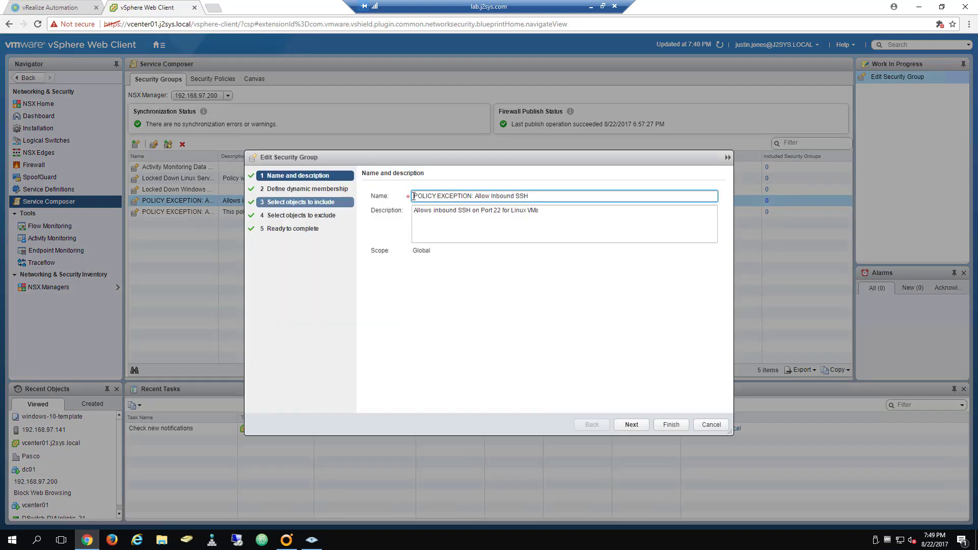
pyautogui.click(300, 203)
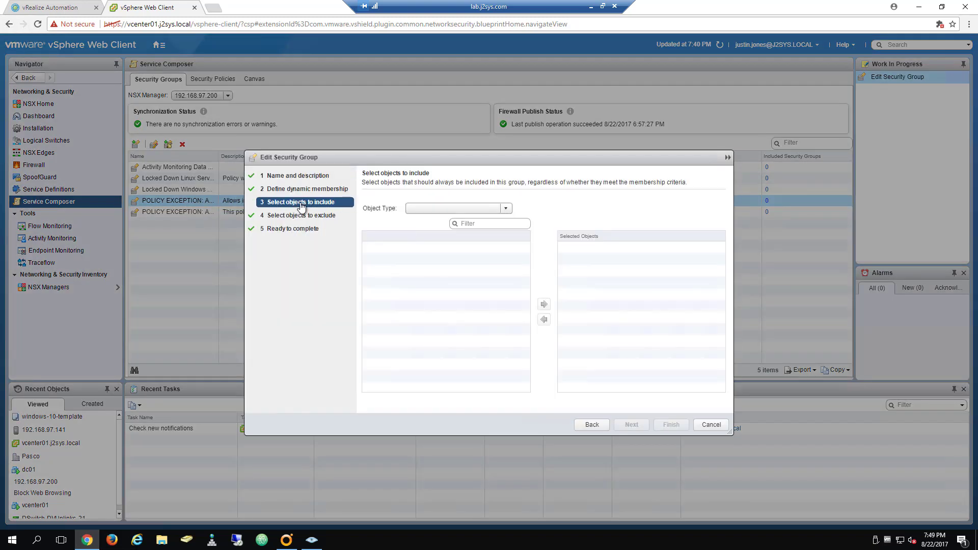
pyautogui.click(464, 208)
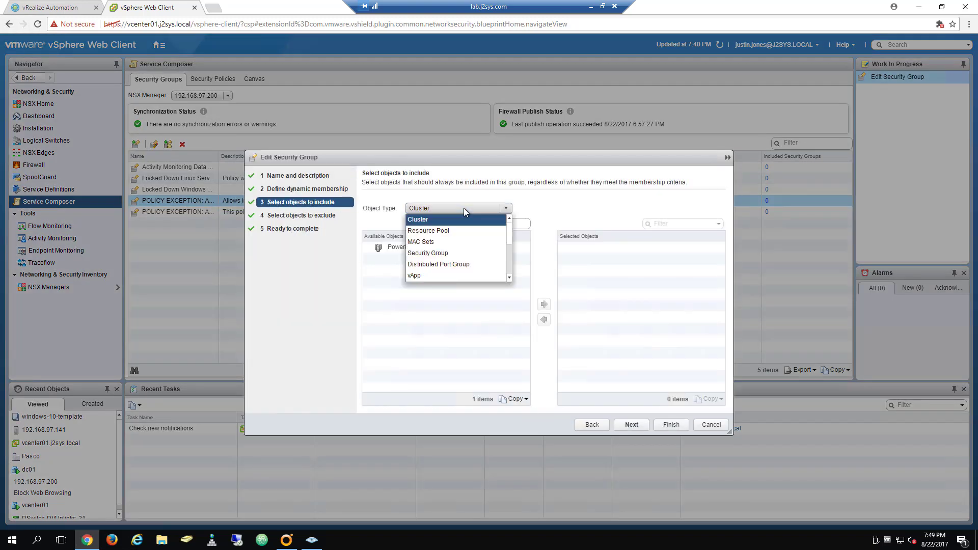
pyautogui.scroll(-2, 428, 265)
pyautogui.click(430, 274)
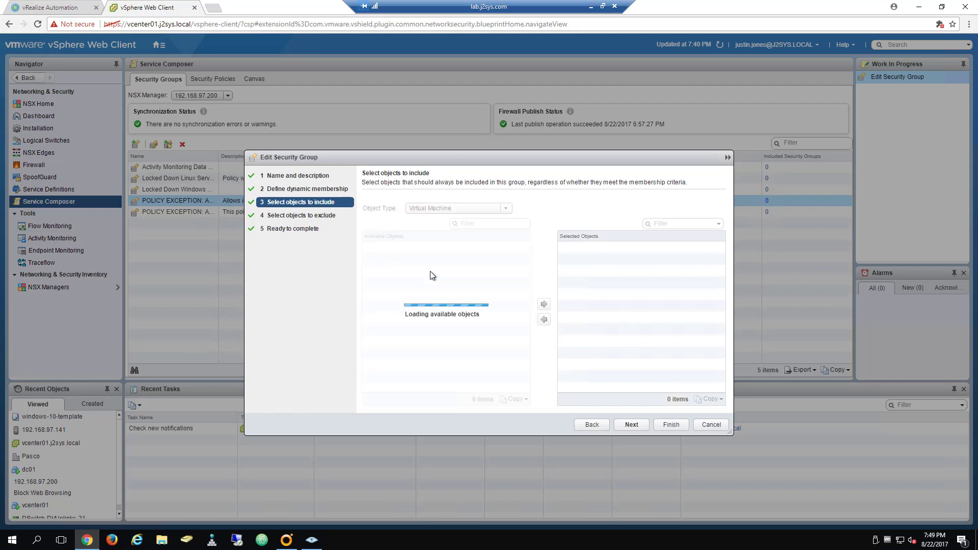
# Step: Add the virtual machine LNX-0002 to the group's included objects and finish the edit
pyautogui.click(523, 282)
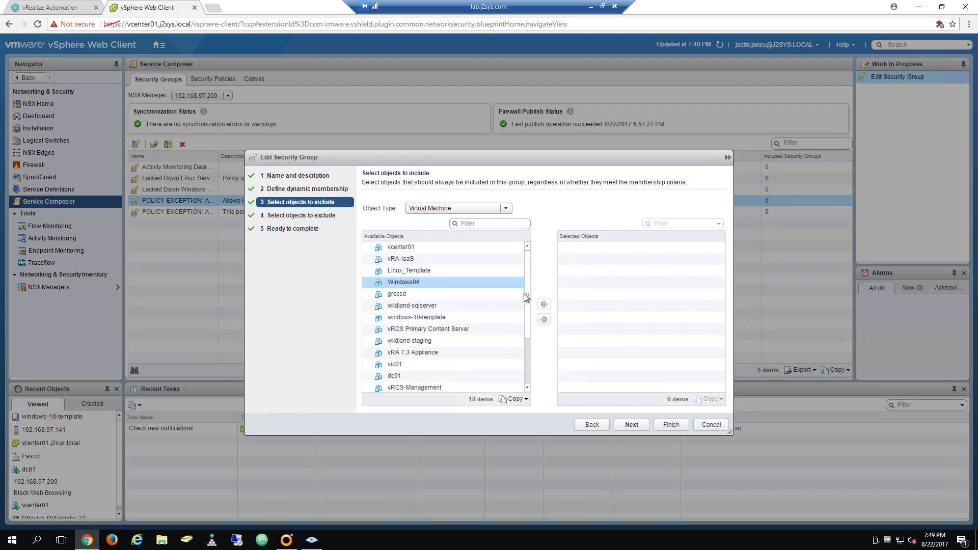
pyautogui.moveTo(527, 325); pyautogui.dragTo(531, 402)
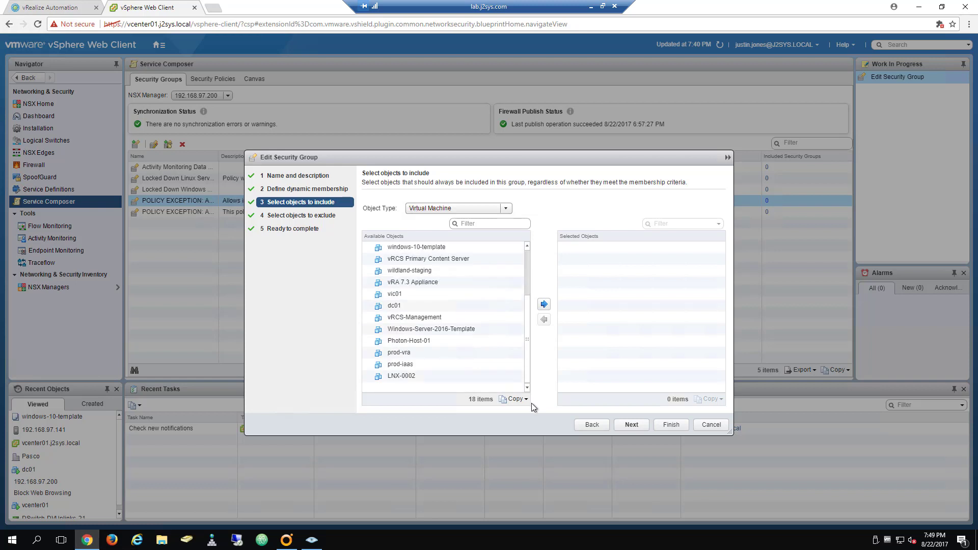
pyautogui.click(408, 375)
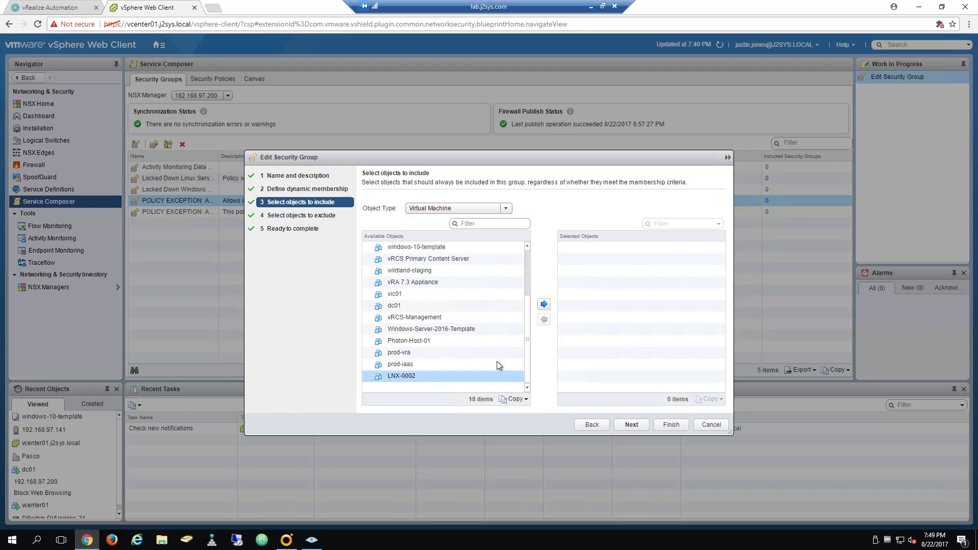
pyautogui.click(544, 305)
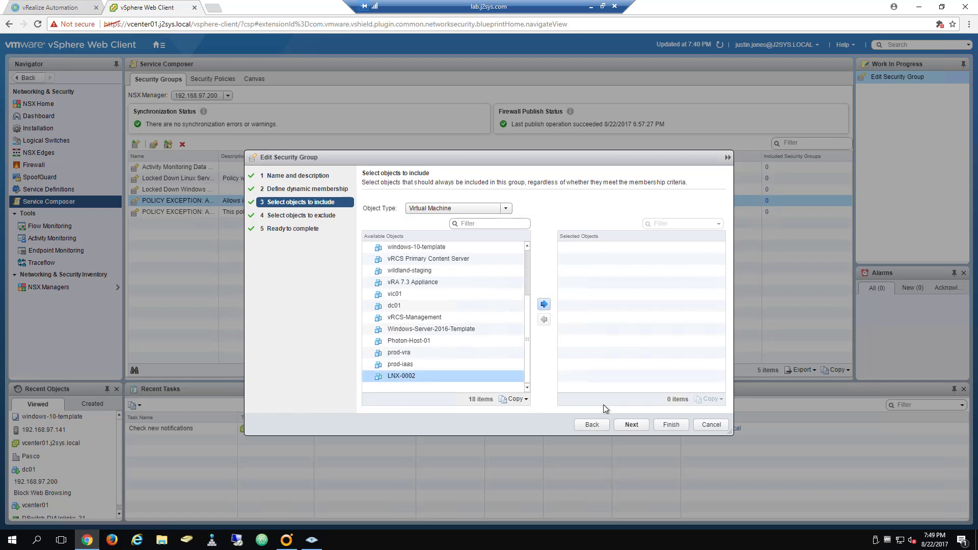
pyautogui.click(674, 426)
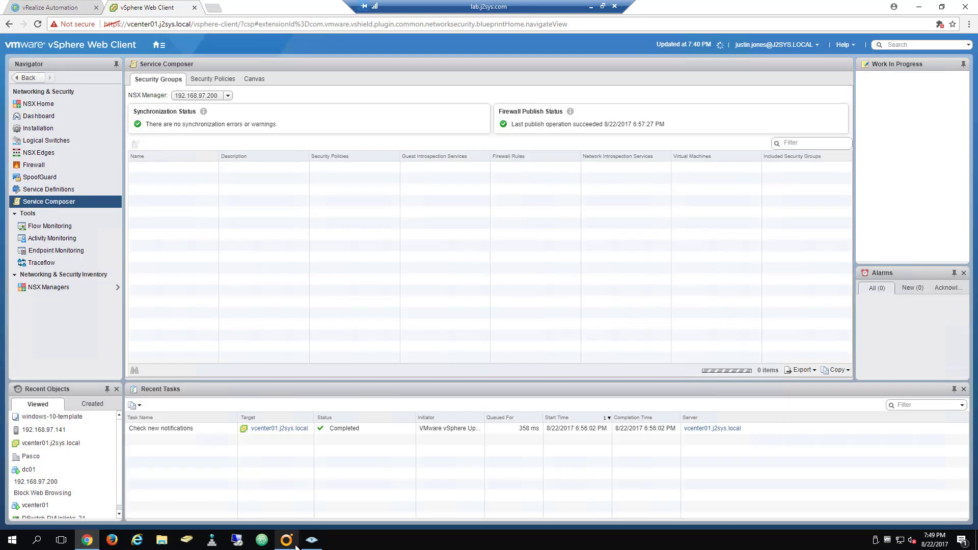
# Step: Switch to Zenmap, run the nmap scan of lnx-0002 again, and check the state of its SSH port
pyautogui.click(311, 540)
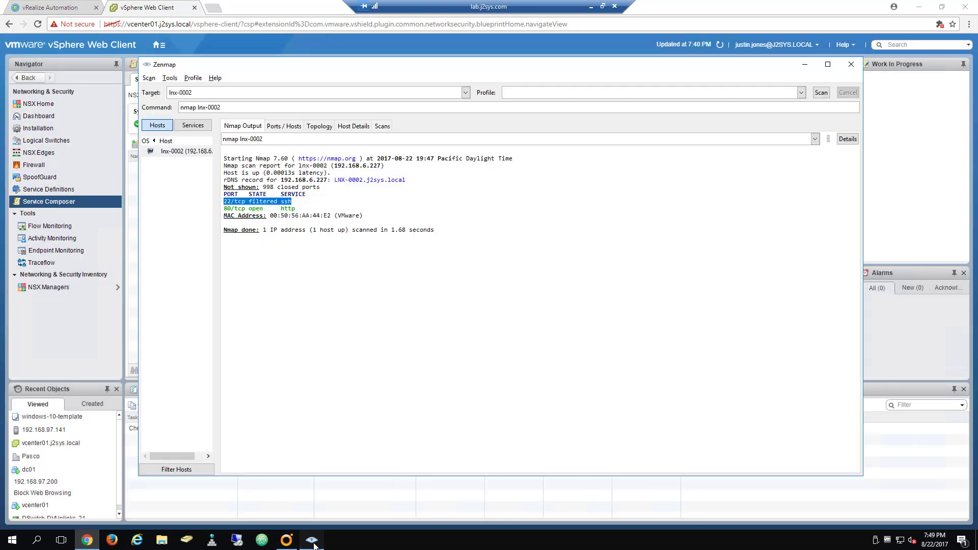
pyautogui.click(819, 93)
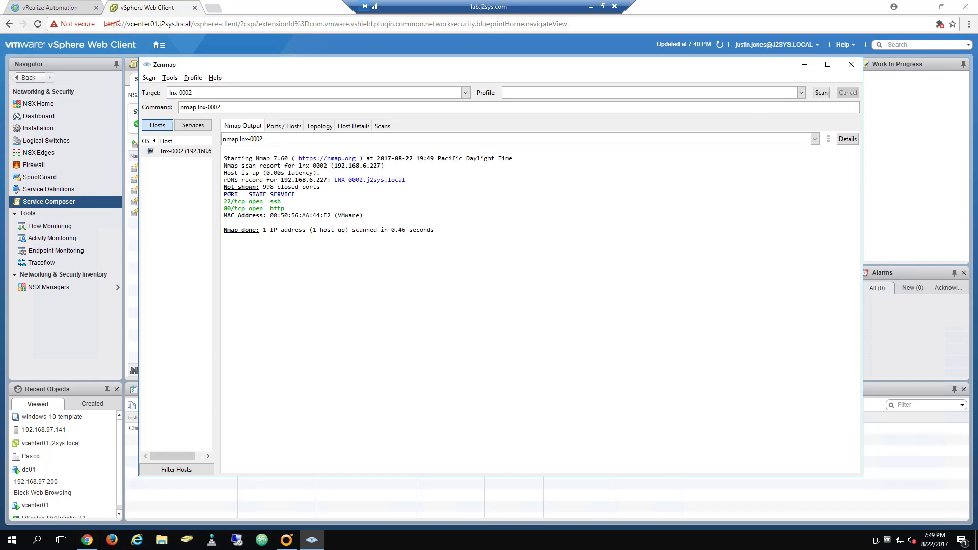
pyautogui.moveTo(298, 203); pyautogui.dragTo(212, 196)
# Step: Minimize Chrome, launch PuTTY from the desktop, and open the saved lnx-0002 SSH session
pyautogui.click(919, 7)
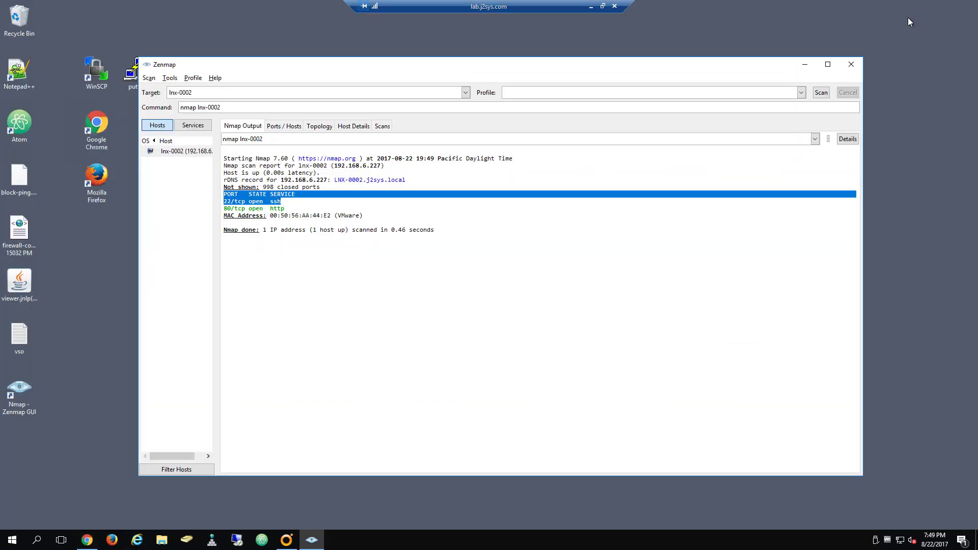
pyautogui.doubleClick(132, 77)
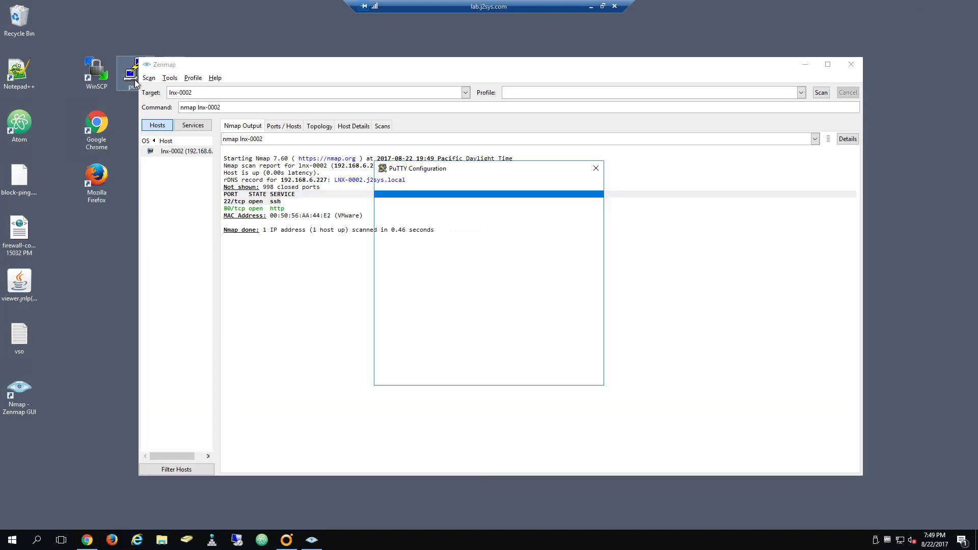
pyautogui.doubleClick(476, 290)
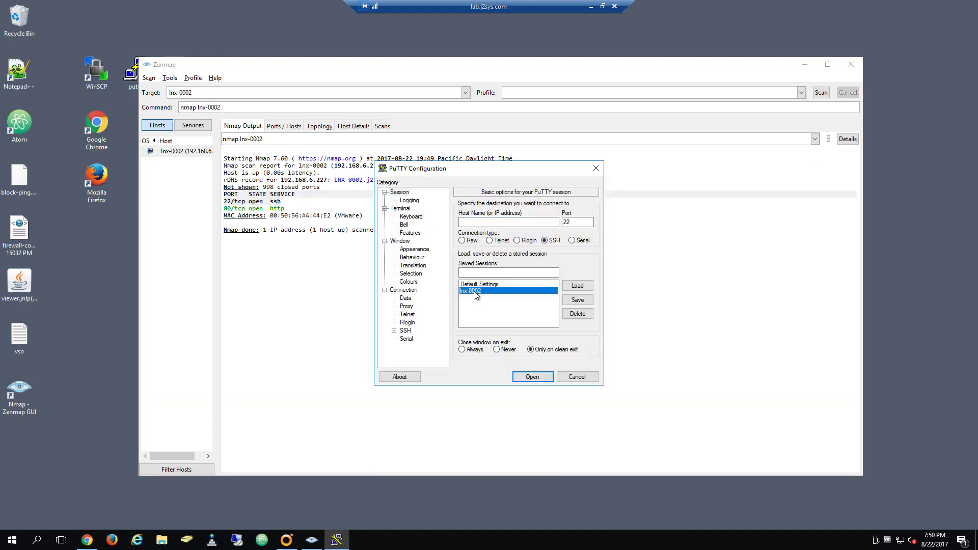
pyautogui.moveTo(176, 53); pyautogui.dragTo(458, 152)
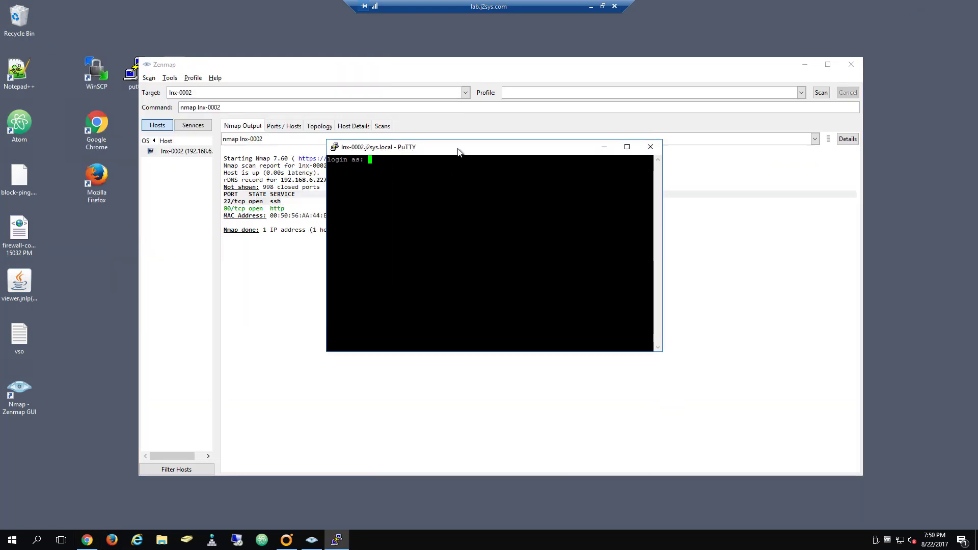
# Step: Log in to lnx-0002 with the account's username and password, and end the session with exit
pyautogui.write('justin')
pyautogui.press('Return')
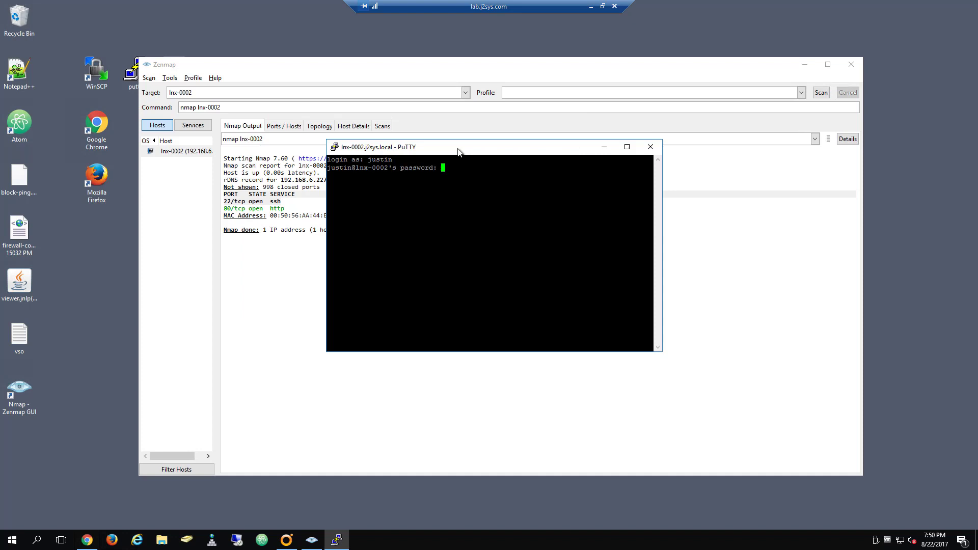
pyautogui.press('Return')
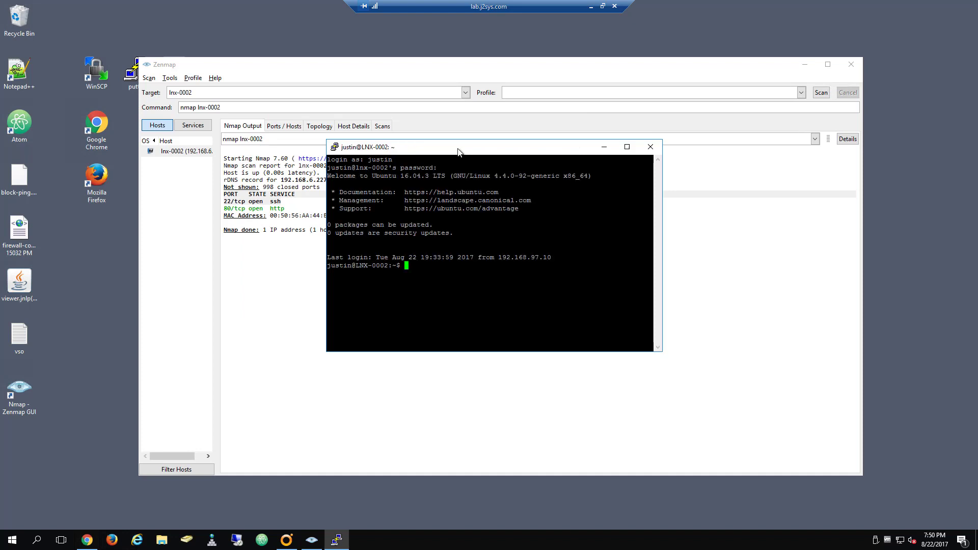
pyautogui.write('exit')
pyautogui.press('Return')
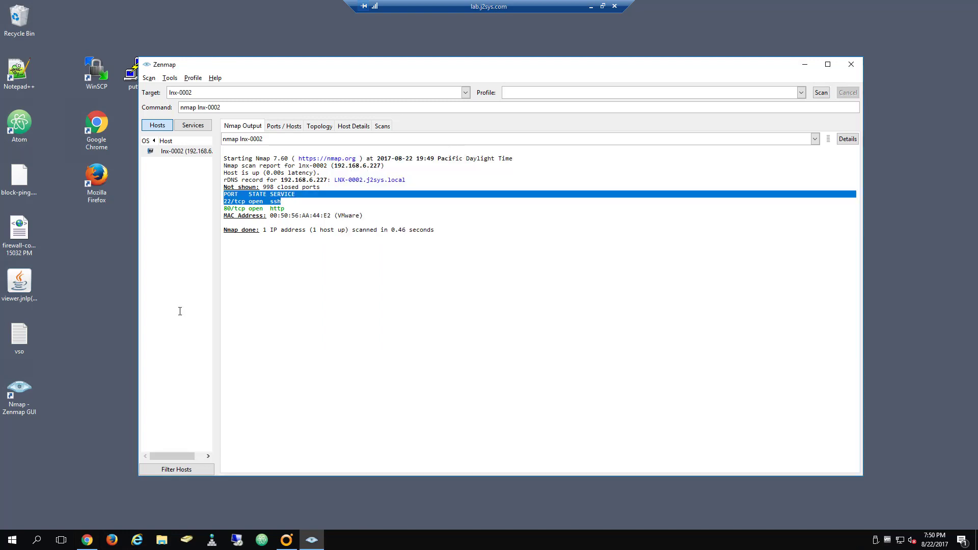
# Step: Switch to Chrome, edit the security group POLICY EXCEPTION: Allow Inbound SSH, and remove LNX-0002 from its included objects
pyautogui.click(87, 540)
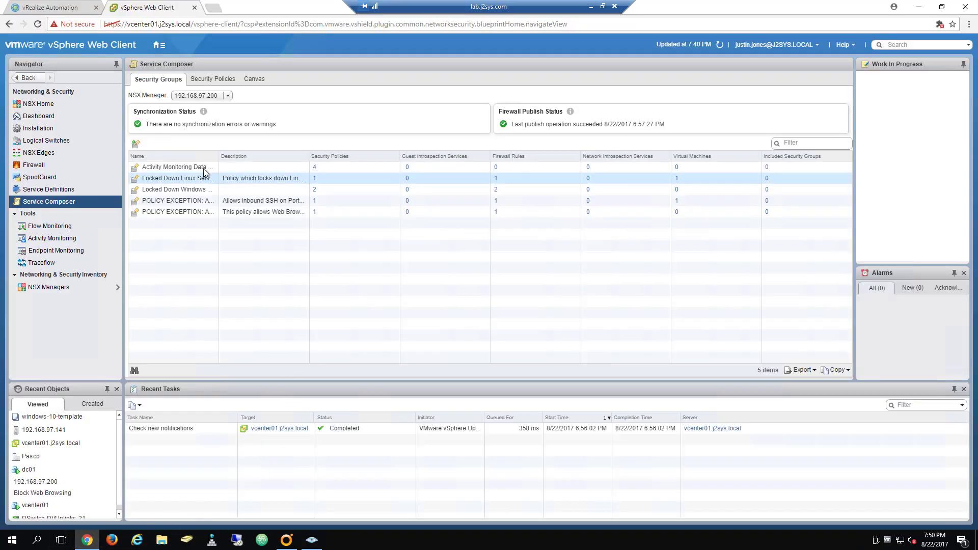
pyautogui.click(279, 201)
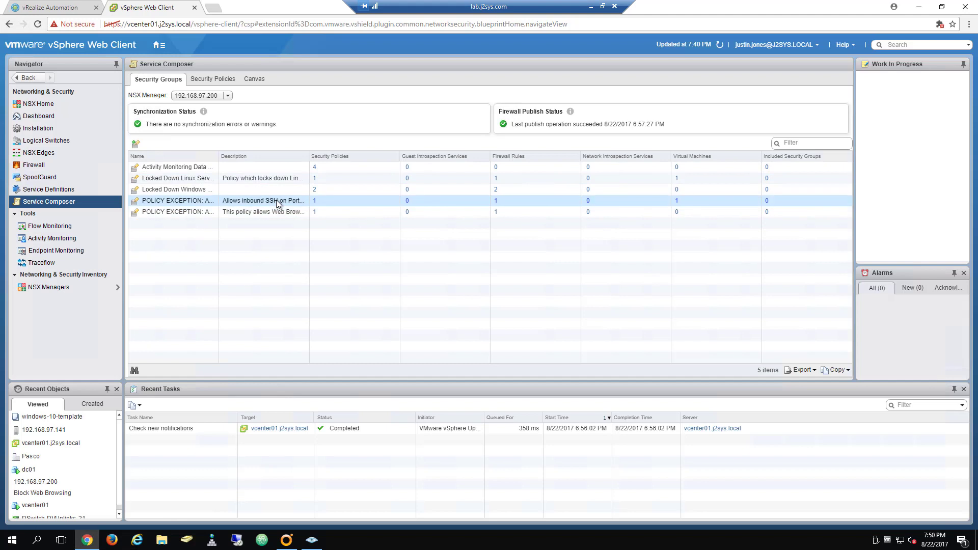
pyautogui.rightClick(282, 200)
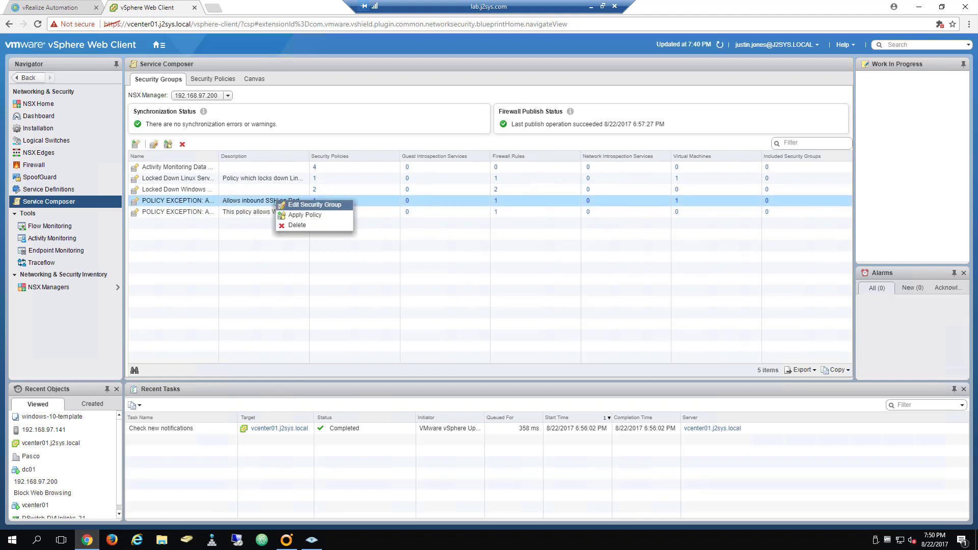
pyautogui.click(300, 204)
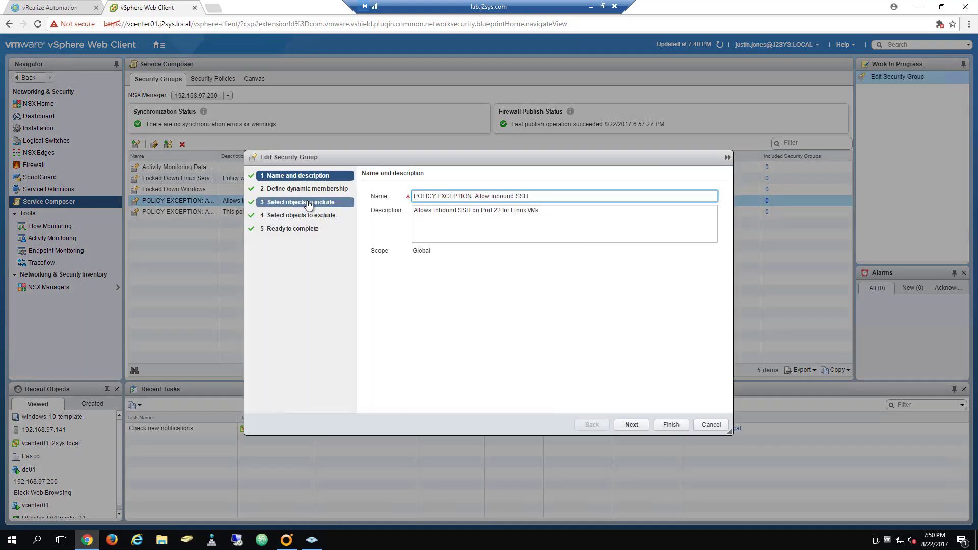
pyautogui.click(304, 202)
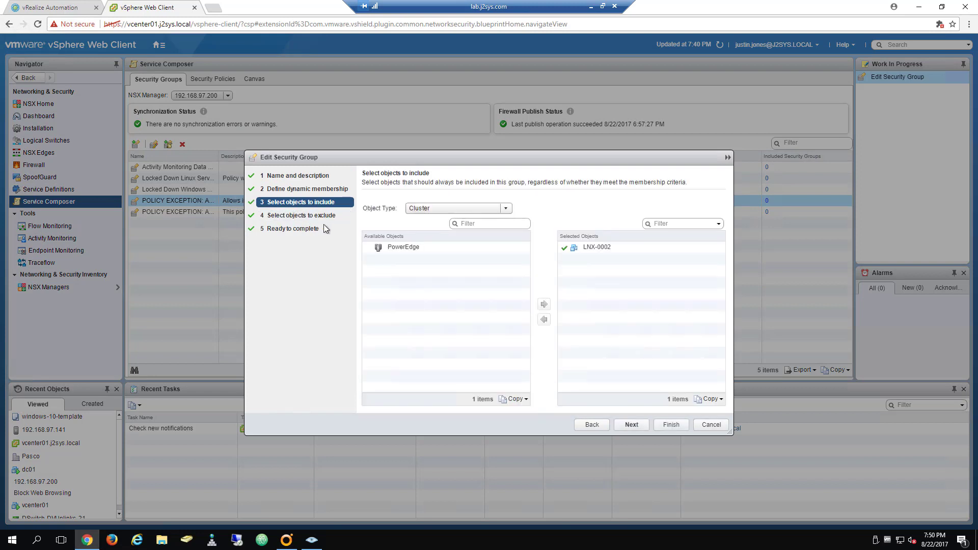
pyautogui.click(607, 247)
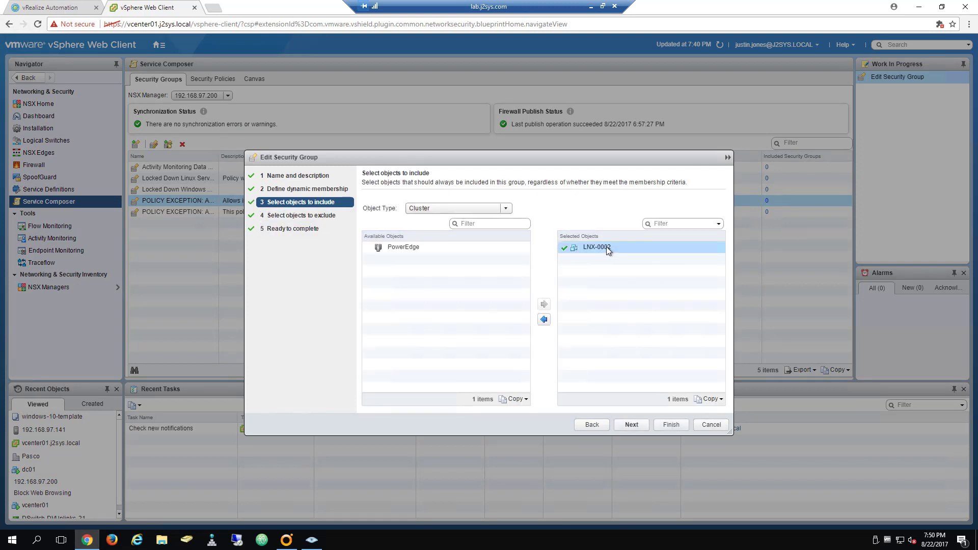
pyautogui.click(544, 320)
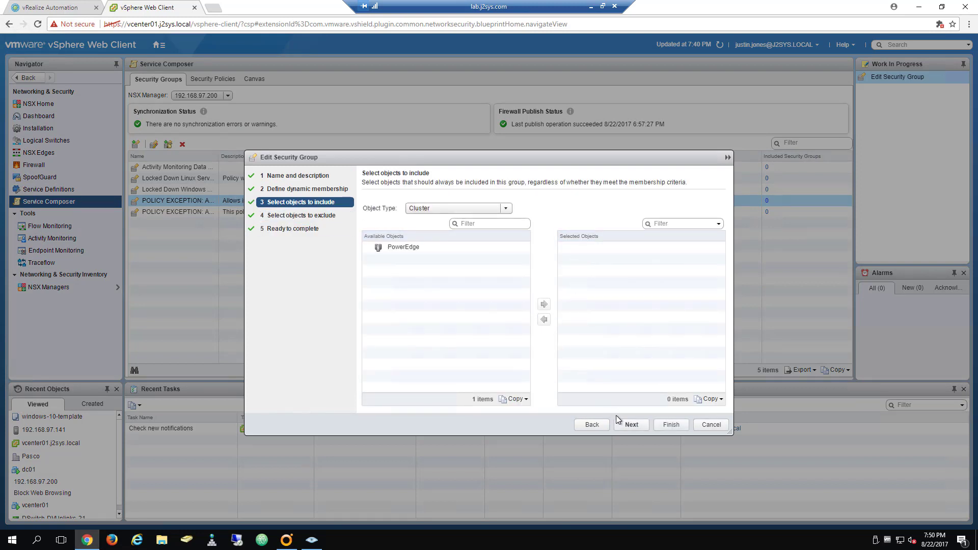
pyautogui.click(664, 426)
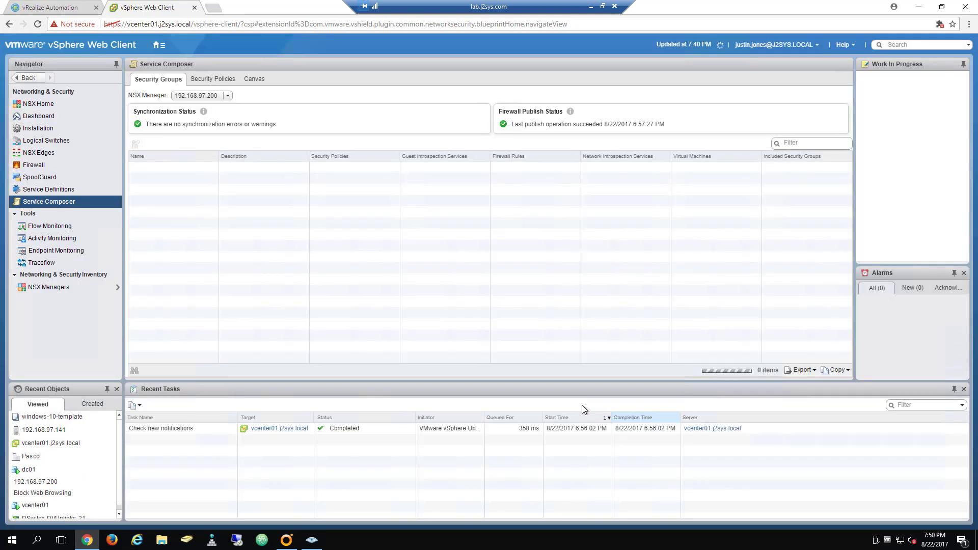
# Step: Switch to Zenmap, rescan lnx-0002, check the SSH port's state, and minimize Zenmap
pyautogui.click(312, 539)
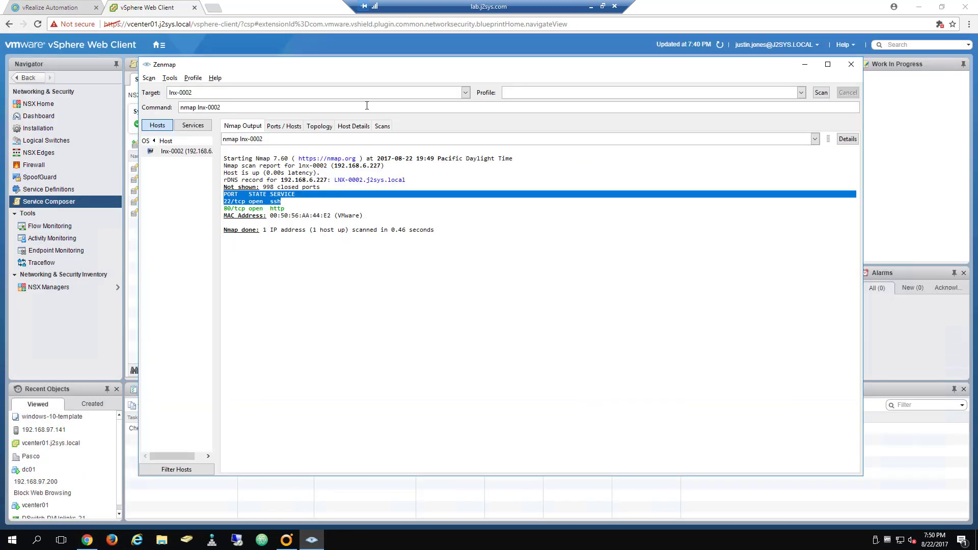
pyautogui.click(826, 95)
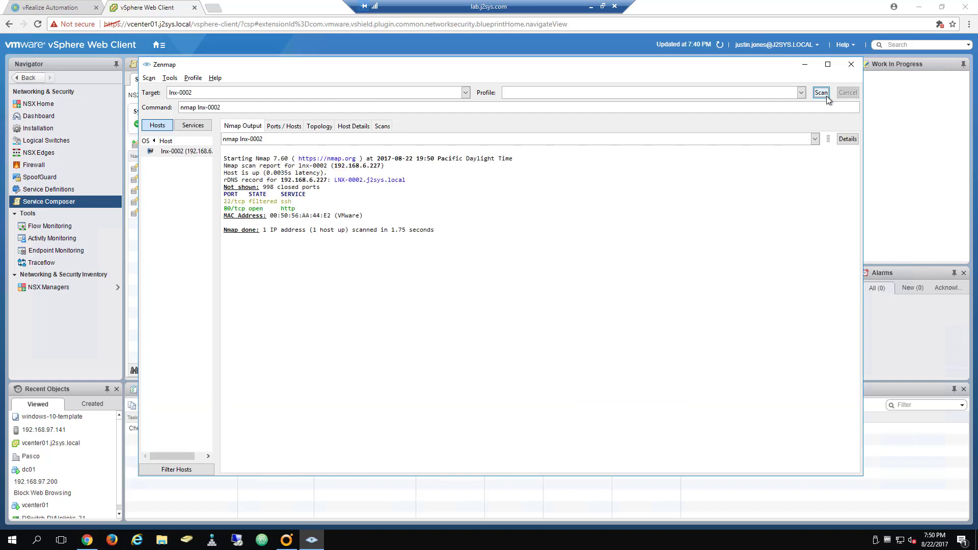
pyautogui.moveTo(292, 202); pyautogui.dragTo(189, 193)
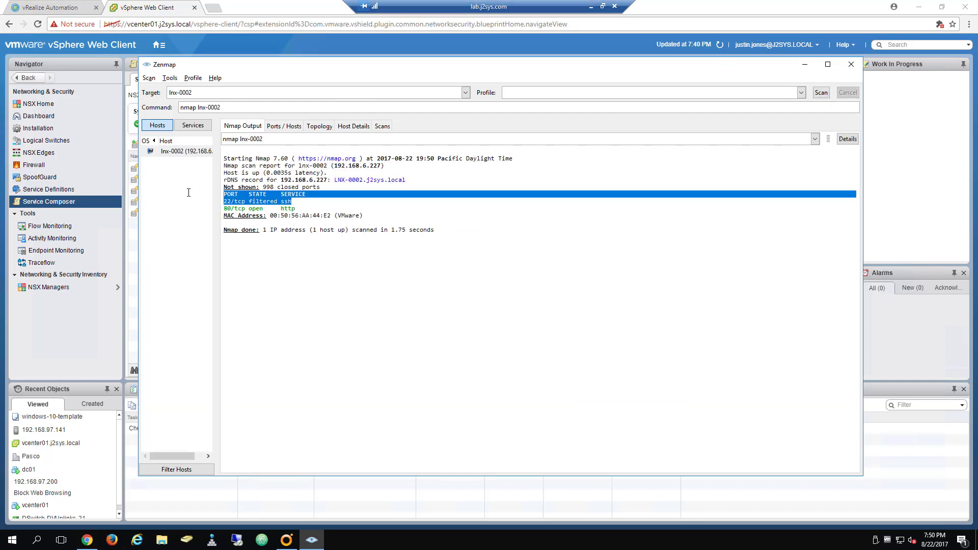
pyautogui.click(308, 233)
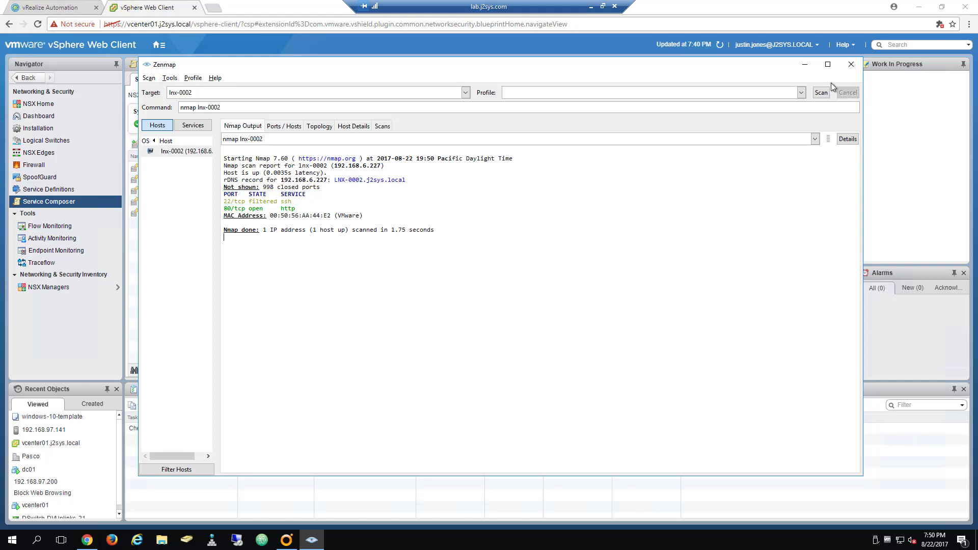
pyautogui.click(804, 68)
# Step: Open the XaaS Resource Actions list in vRealize Automation's design area
pyautogui.click(49, 9)
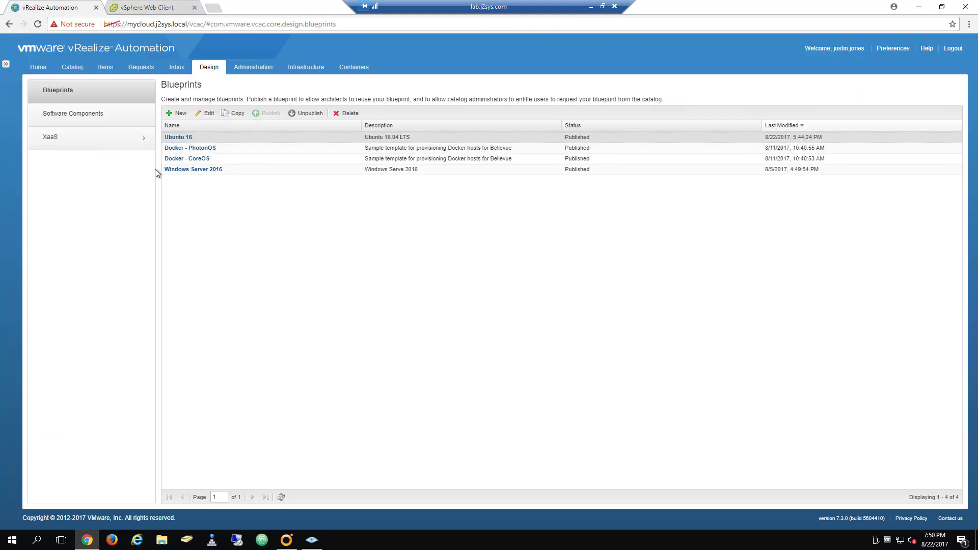
pyautogui.click(103, 136)
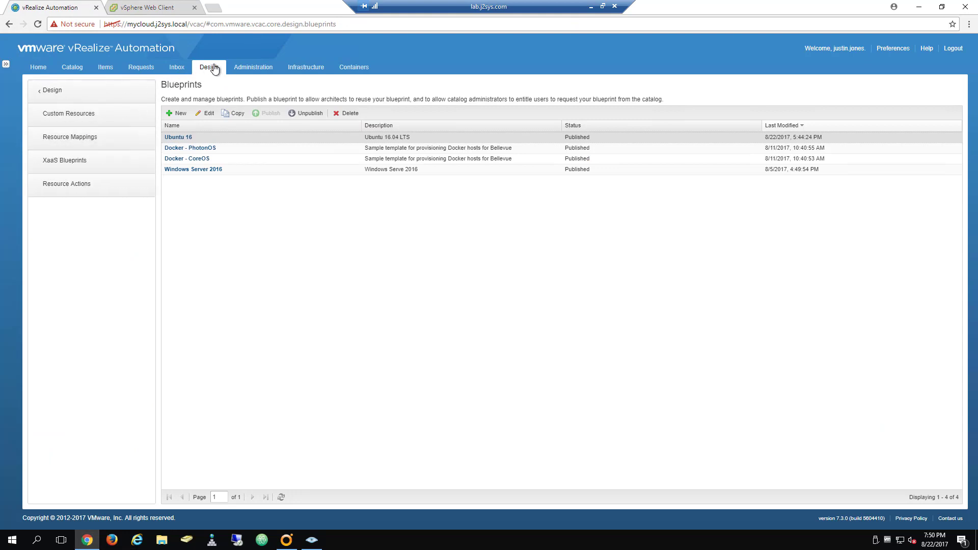
pyautogui.click(74, 190)
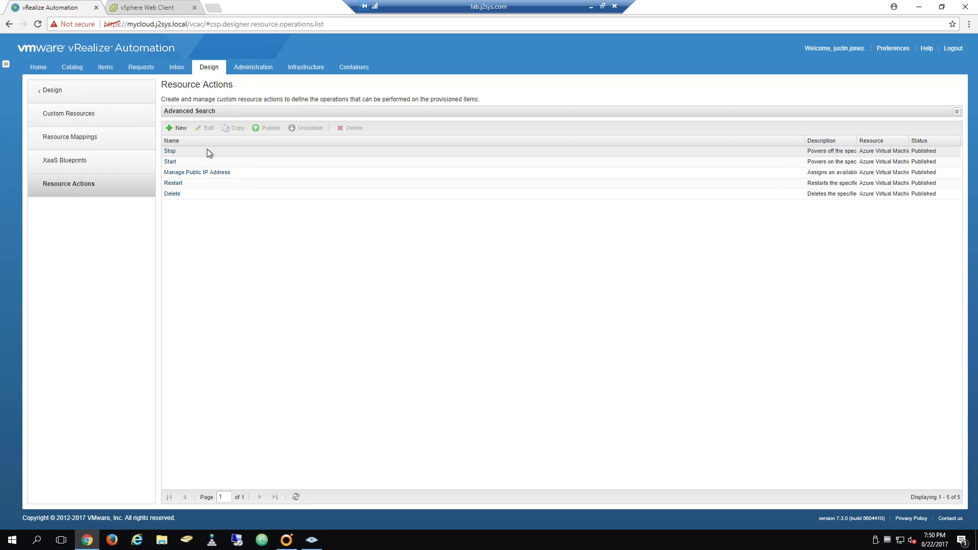
# Step: Switch to vRealize Orchestrator and examine the Add VMs to Security group workflow's schema, the Add VM to SG Group script, and its general attributes
pyautogui.click(286, 541)
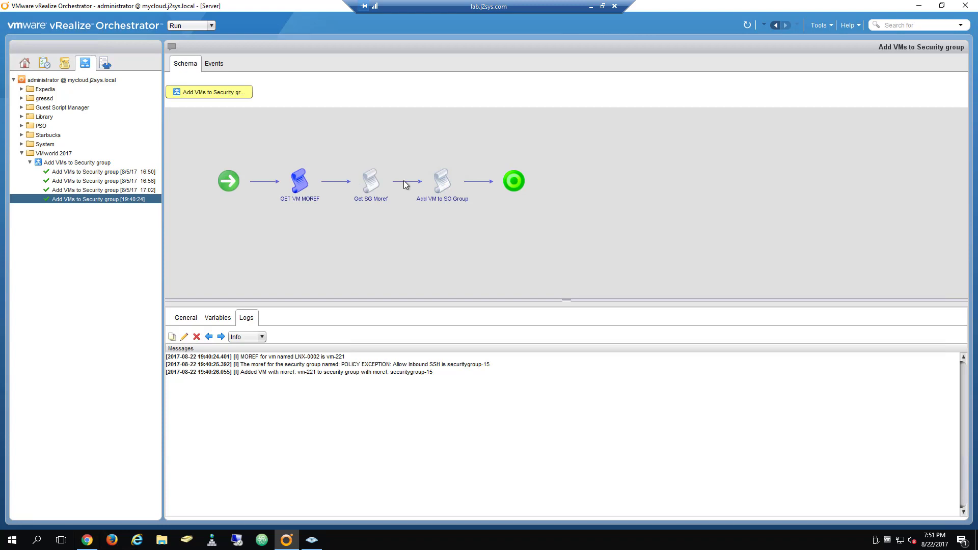
pyautogui.click(442, 181)
pyautogui.click(85, 162)
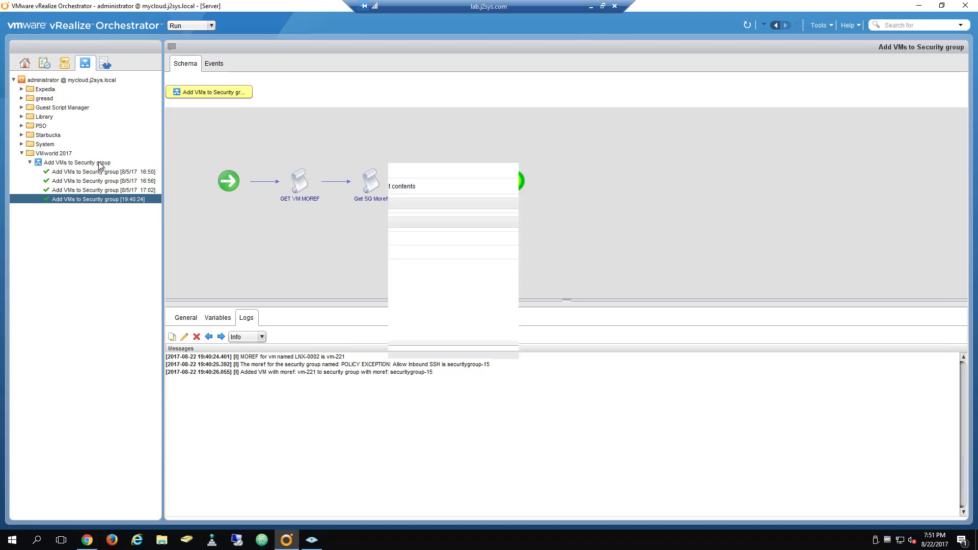
pyautogui.click(270, 65)
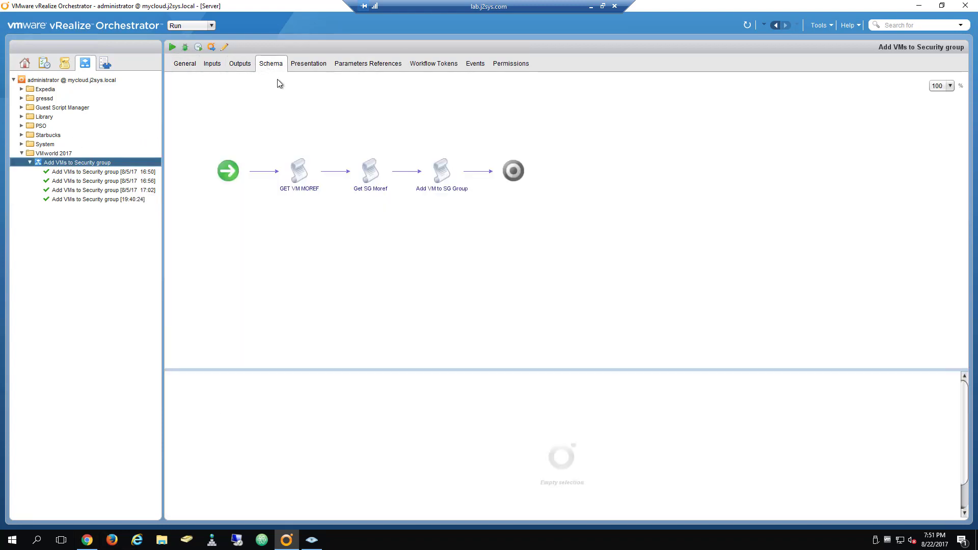
pyautogui.click(442, 177)
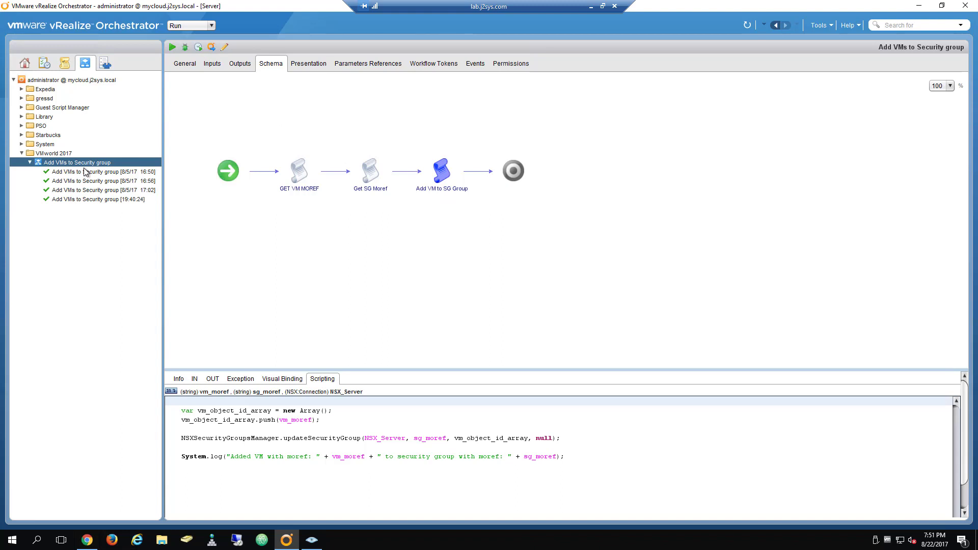
pyautogui.click(184, 63)
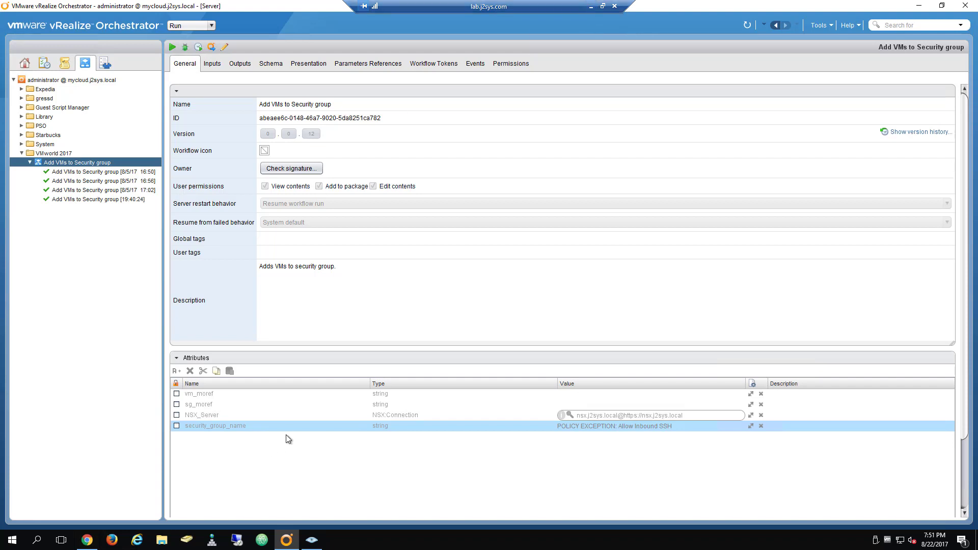
# Step: Switch back to vRealize Automation and start a new resource action based on the VMworld 2017 workflow Add VMs to Security group, continuing to its details
pyautogui.click(87, 540)
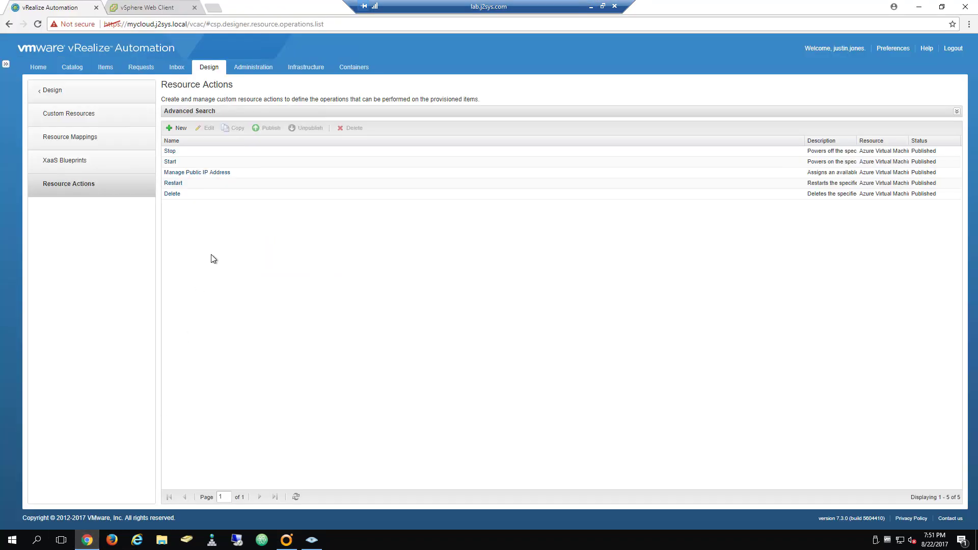
pyautogui.click(175, 131)
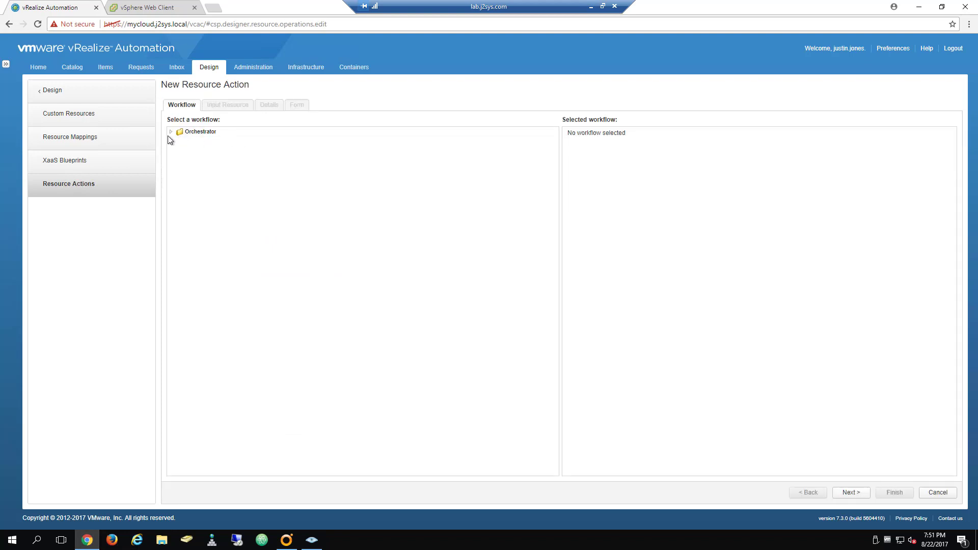
pyautogui.click(170, 133)
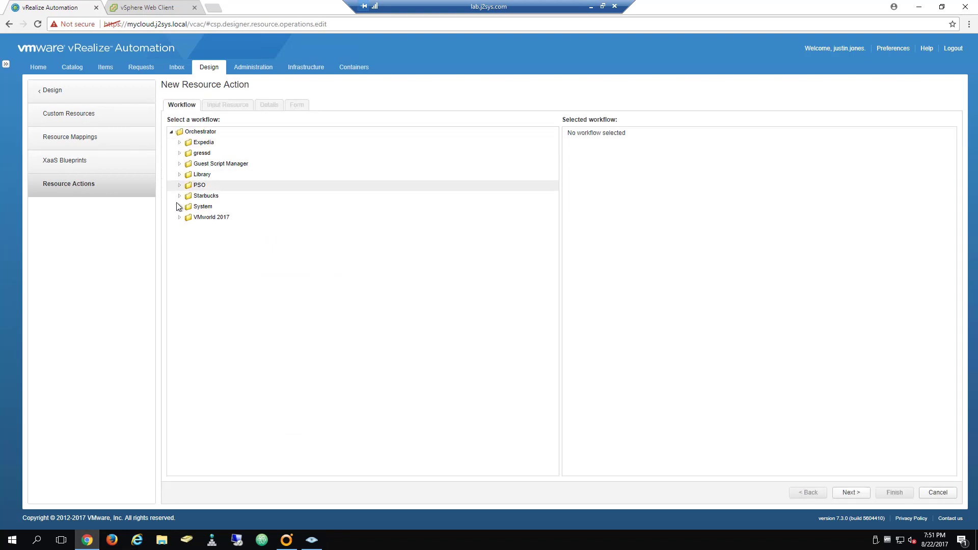
pyautogui.click(179, 218)
pyautogui.click(235, 229)
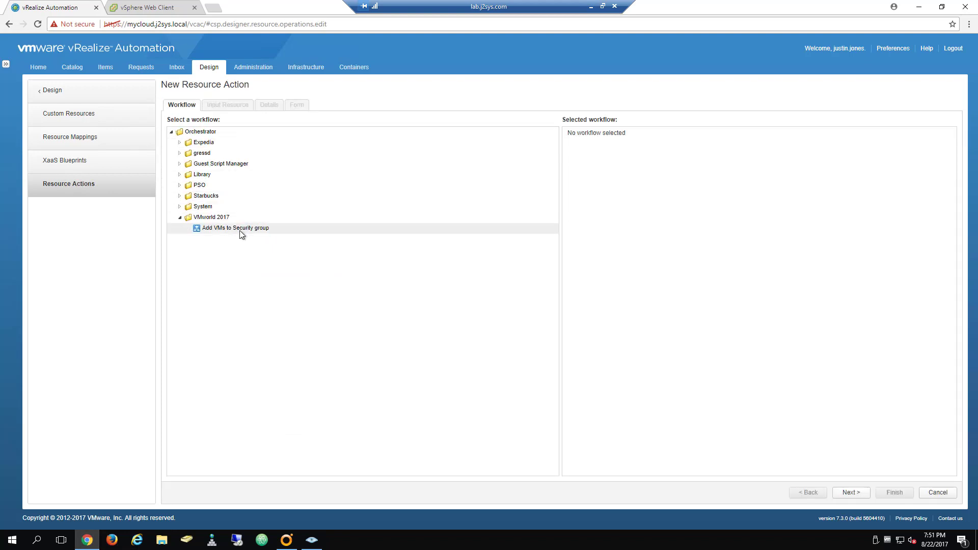
pyautogui.click(850, 492)
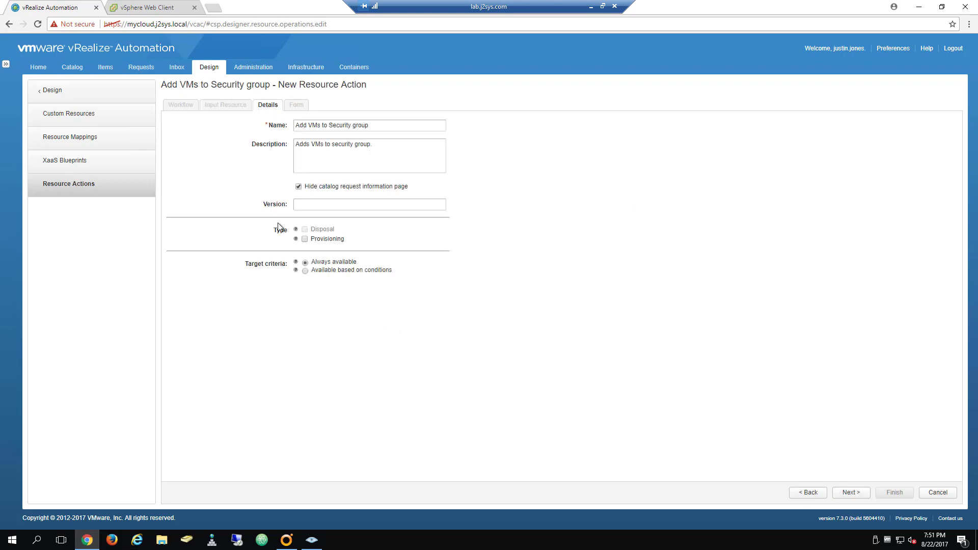
# Step: Name the resource action "Request SSH Access" and replace its description with "Request shell access to this VM."
pyautogui.moveTo(404, 128); pyautogui.dragTo(107, 111)
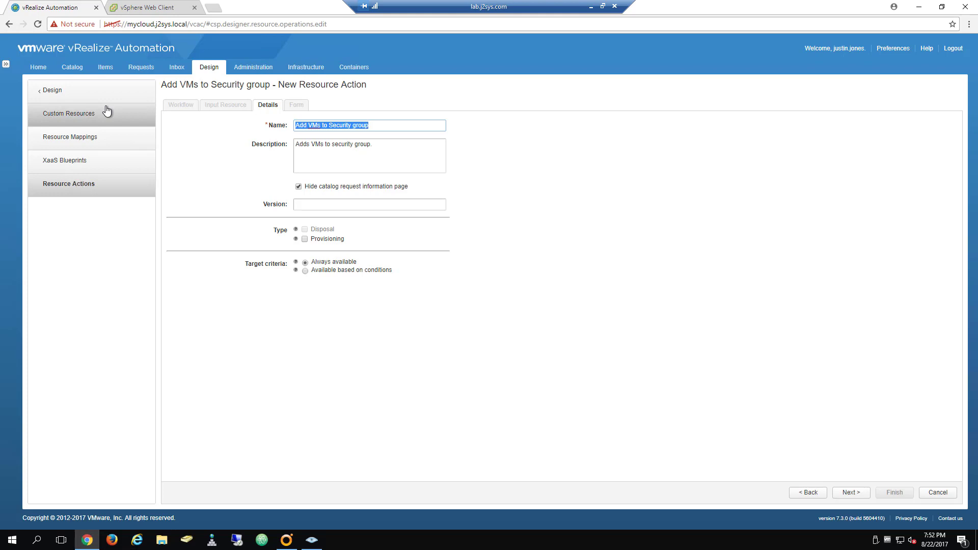
pyautogui.write('Requ')
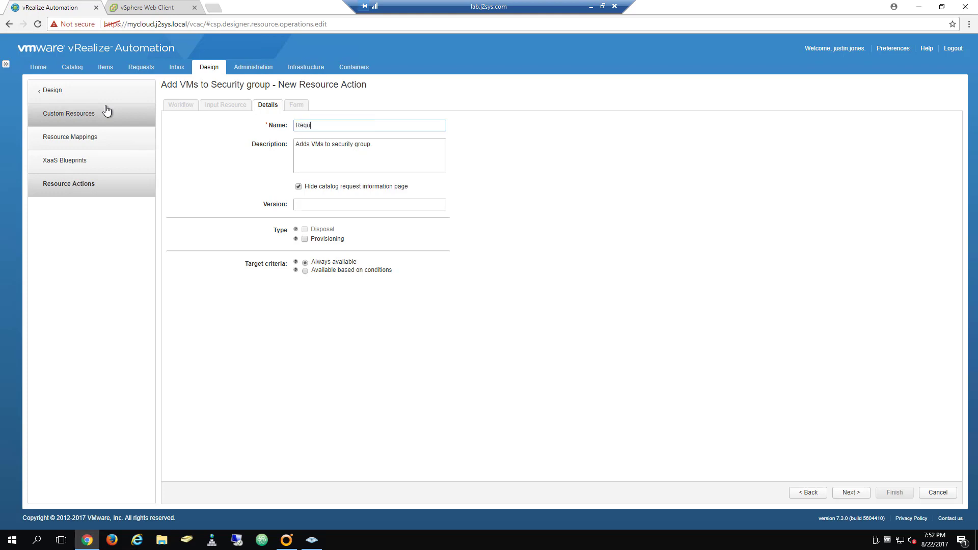
pyautogui.write('est SSH Access')
pyautogui.press('Tab')
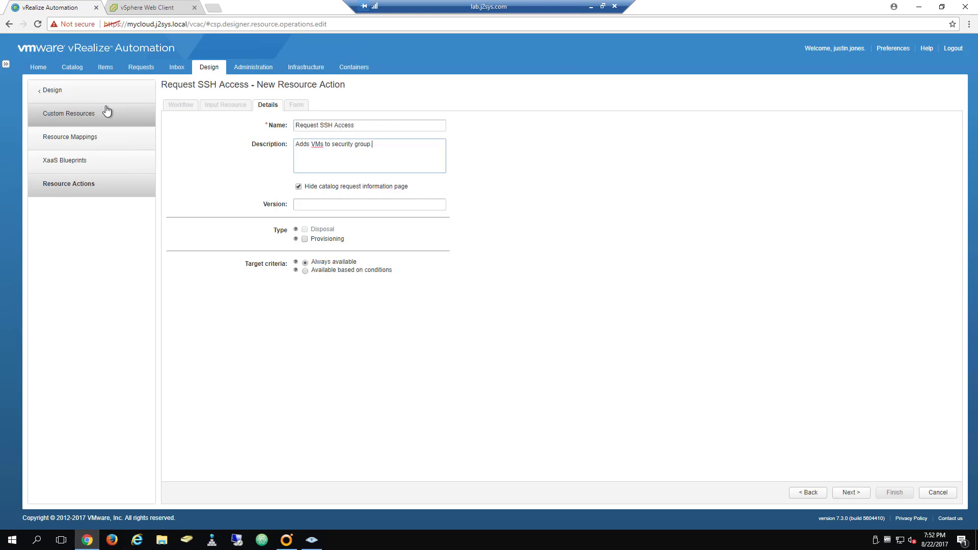
pyautogui.press('BackSpace')
pyautogui.press('BackSpace')
pyautogui.press('BackSpace')
pyautogui.press('BackSpace')
pyautogui.press('BackSpace')
pyautogui.press('BackSpace')
pyautogui.press('BackSpace')
pyautogui.press('BackSpace')
pyautogui.press('BackSpace')
pyautogui.press('BackSpace')
pyautogui.press('BackSpace')
pyautogui.press('BackSpace')
pyautogui.press('BackSpace')
pyautogui.press('BackSpace')
pyautogui.press('BackSpace')
pyautogui.press('BackSpace')
pyautogui.press('BackSpace')
pyautogui.press('BackSpace')
pyautogui.press('BackSpace')
pyautogui.press('BackSpace')
pyautogui.write('Request shell access to this VM.')
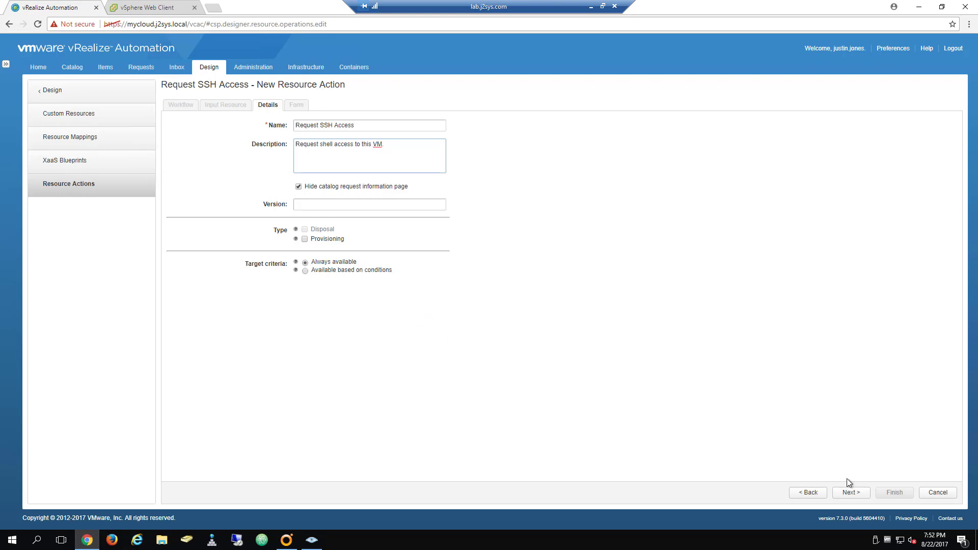
# Step: Submit the resource action with its empty form deleted, and publish Request SSH Access
pyautogui.click(849, 493)
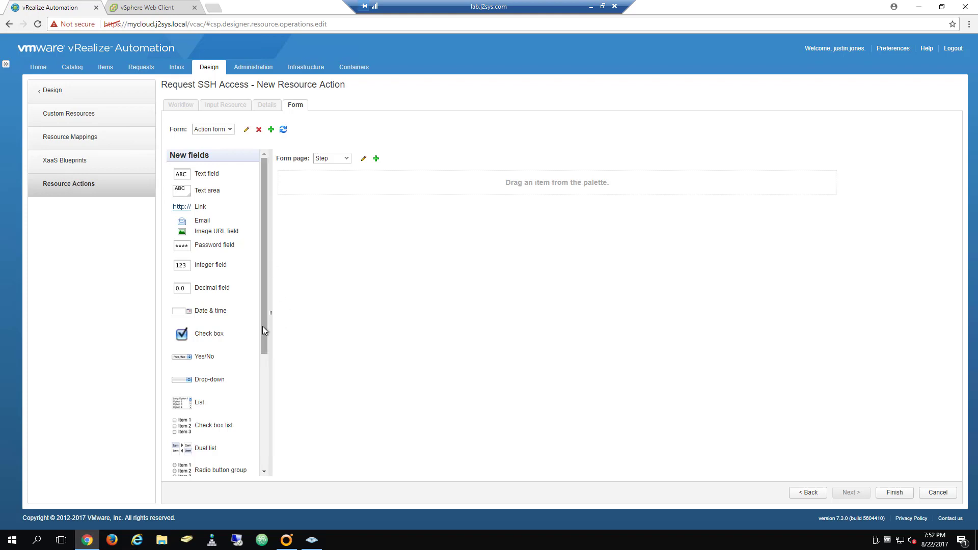
pyautogui.moveTo(262, 326); pyautogui.dragTo(394, 284)
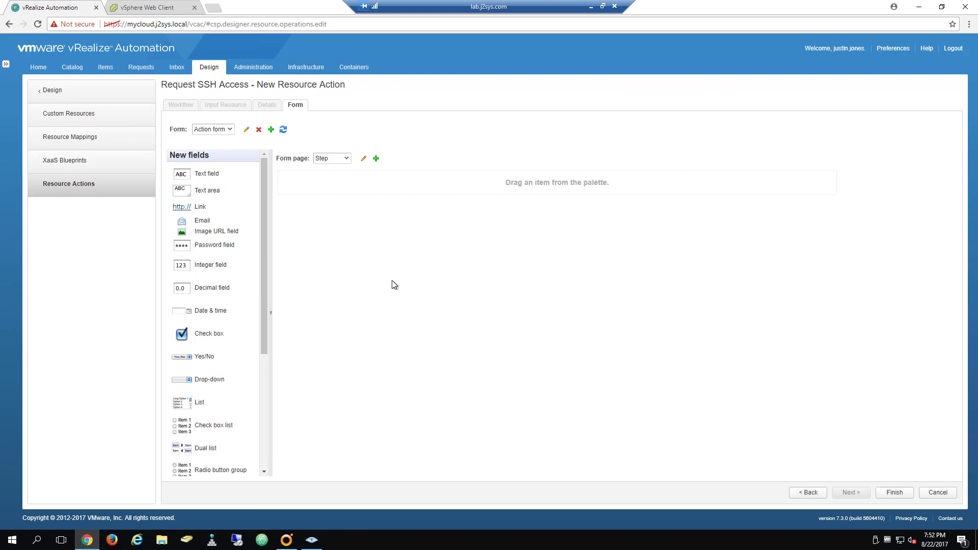
pyautogui.click(894, 493)
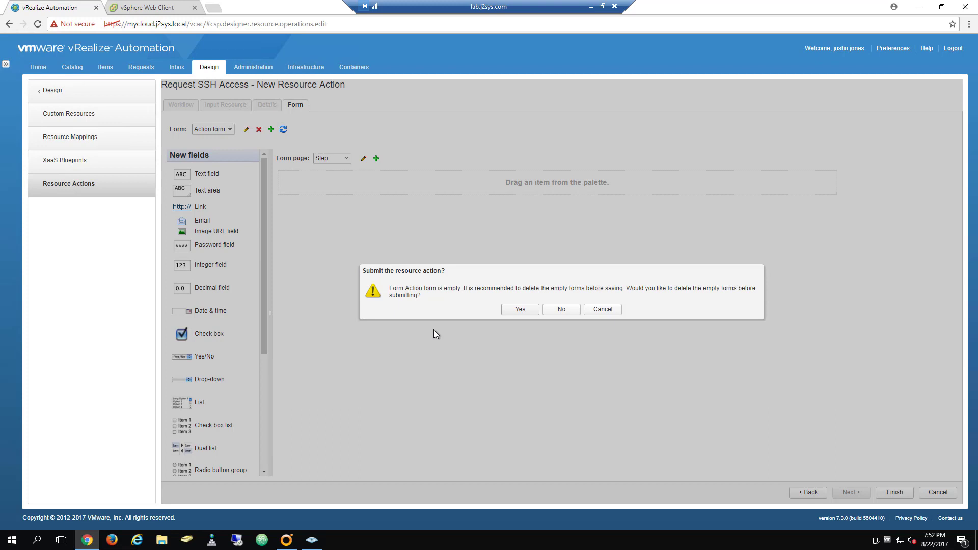
pyautogui.click(516, 309)
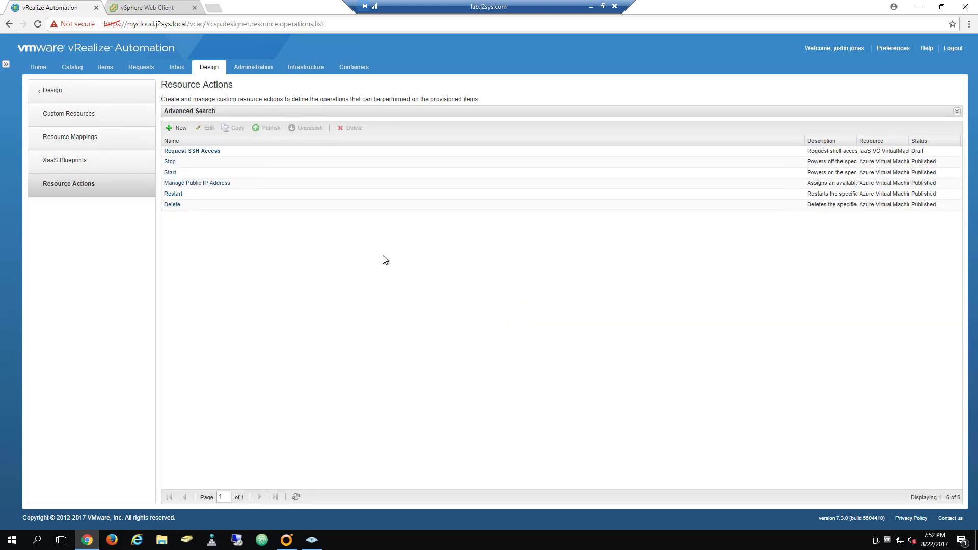
pyautogui.click(269, 151)
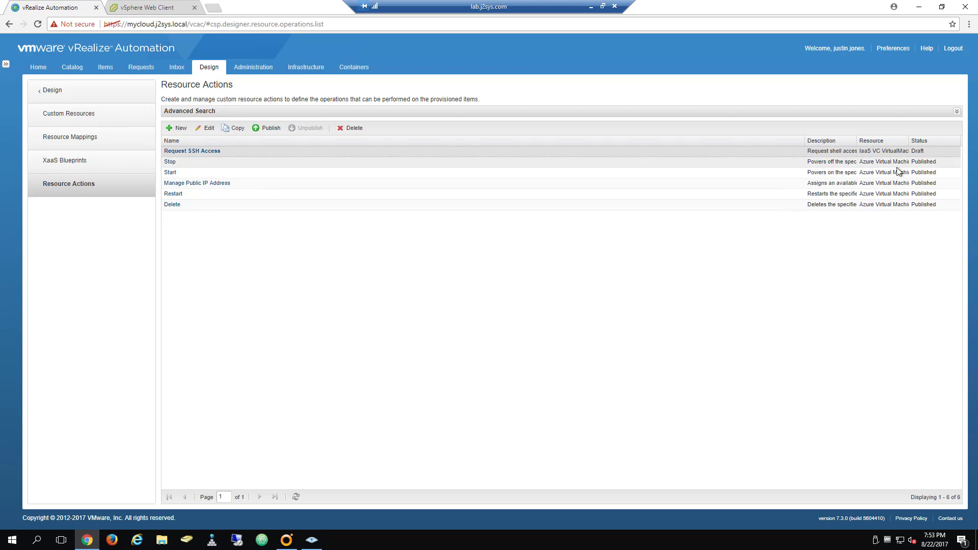
pyautogui.click(274, 130)
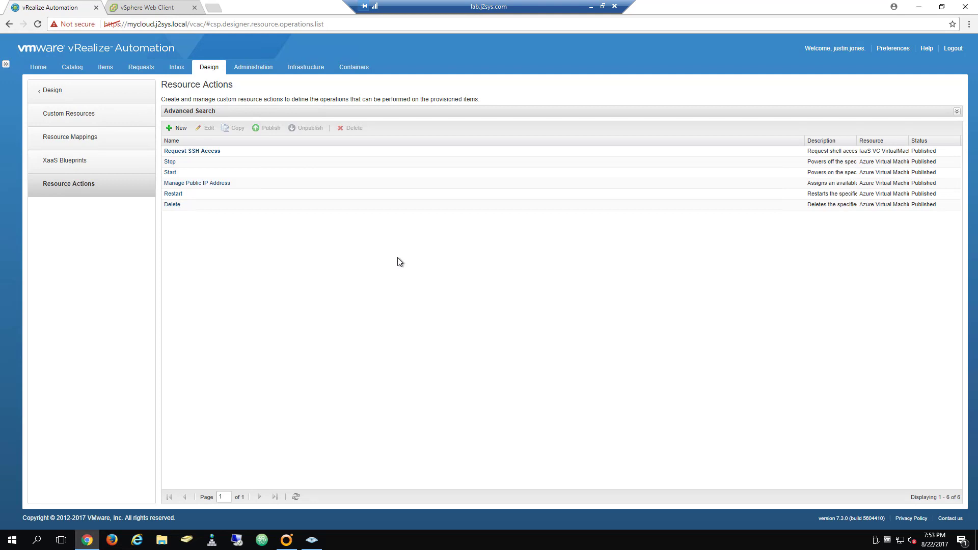
# Step: Open the BG01 Entitlement for editing and show its entitled items and approvals
pyautogui.click(66, 97)
pyautogui.click(91, 138)
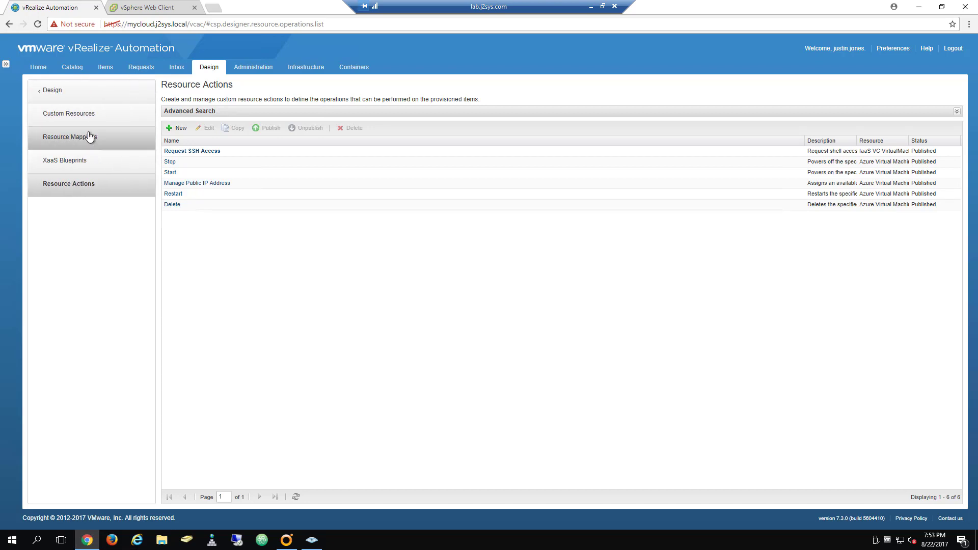
pyautogui.click(263, 70)
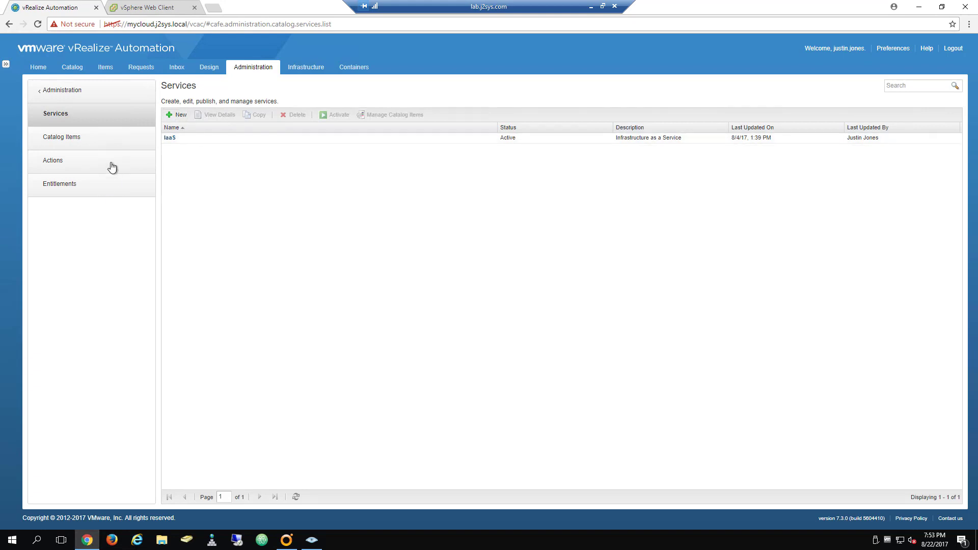
pyautogui.click(96, 189)
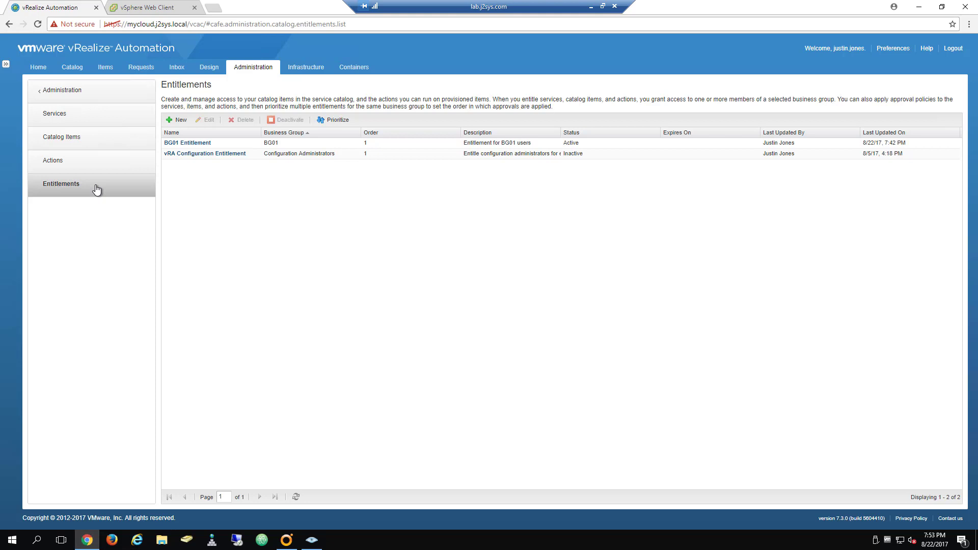
pyautogui.click(213, 141)
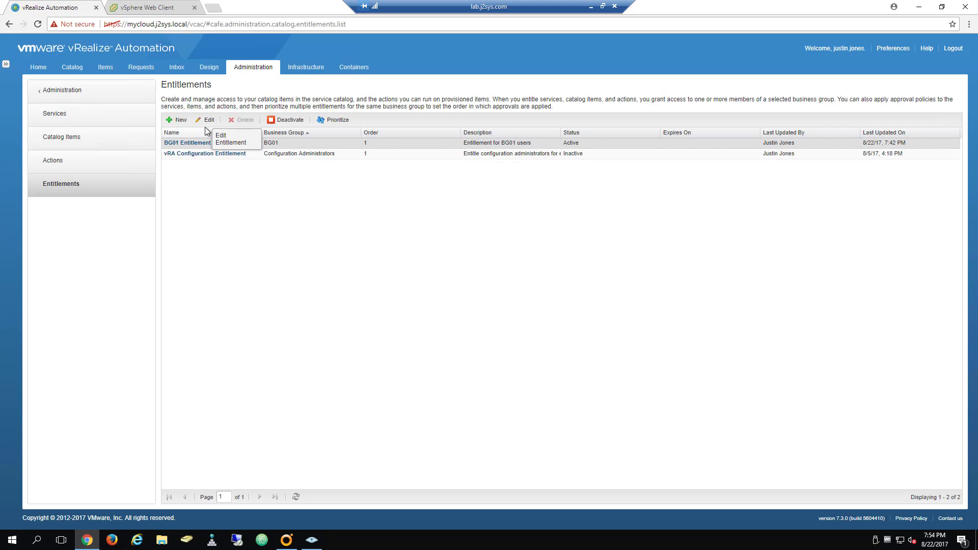
pyautogui.click(205, 121)
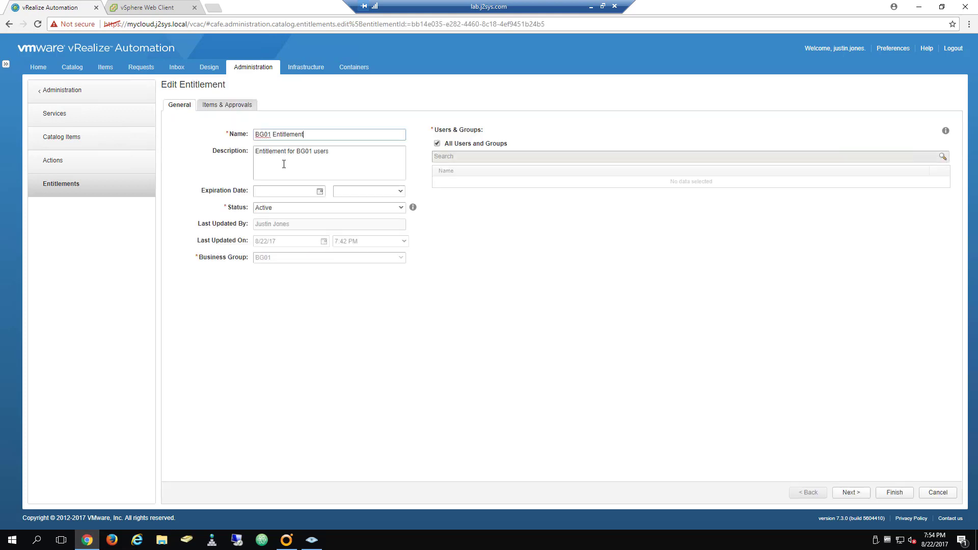
pyautogui.click(240, 107)
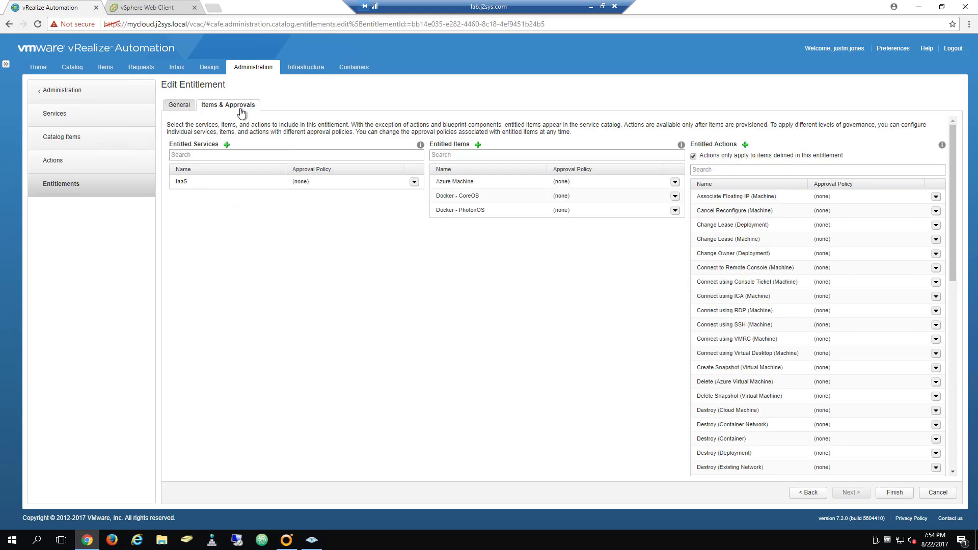
# Step: Add the Request SSH Access action to the BG01 Entitlement's entitled actions and save the entitlement
pyautogui.click(745, 145)
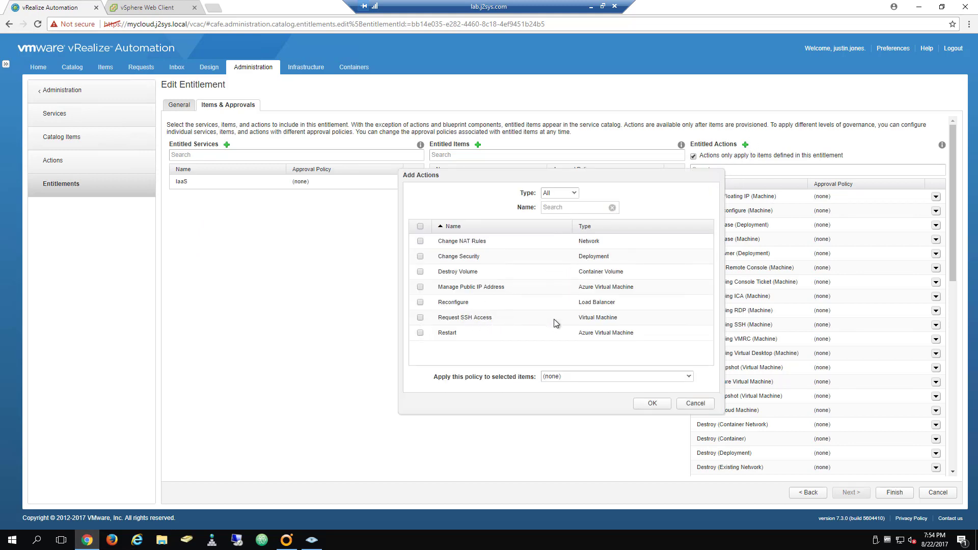
pyautogui.moveTo(643, 322); pyautogui.dragTo(576, 321)
pyautogui.moveTo(433, 318)
pyautogui.mouseDown()
pyautogui.moveTo(403, 317)
pyautogui.moveTo(448, 319)
pyautogui.mouseUp()
pyautogui.click(455, 320)
pyautogui.click(420, 317)
pyautogui.click(660, 404)
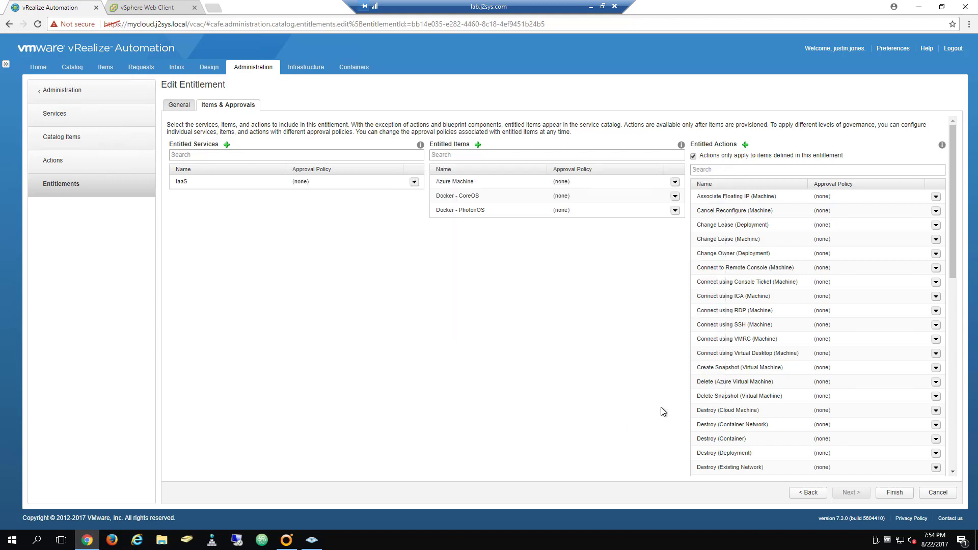
pyautogui.click(903, 492)
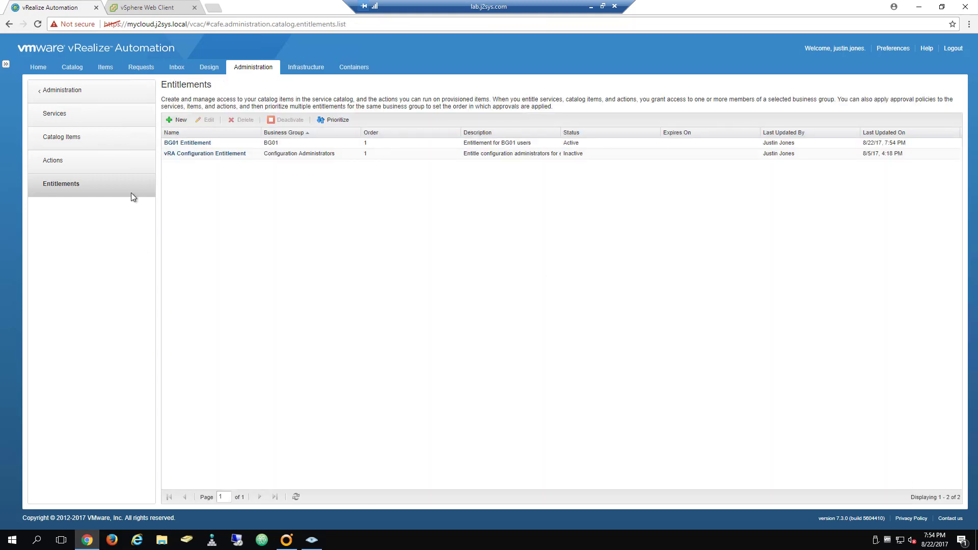
# Step: Check the actions available for LNX-0002 within the Ubuntu 16 deployment, and open the VM's item details
pyautogui.click(105, 68)
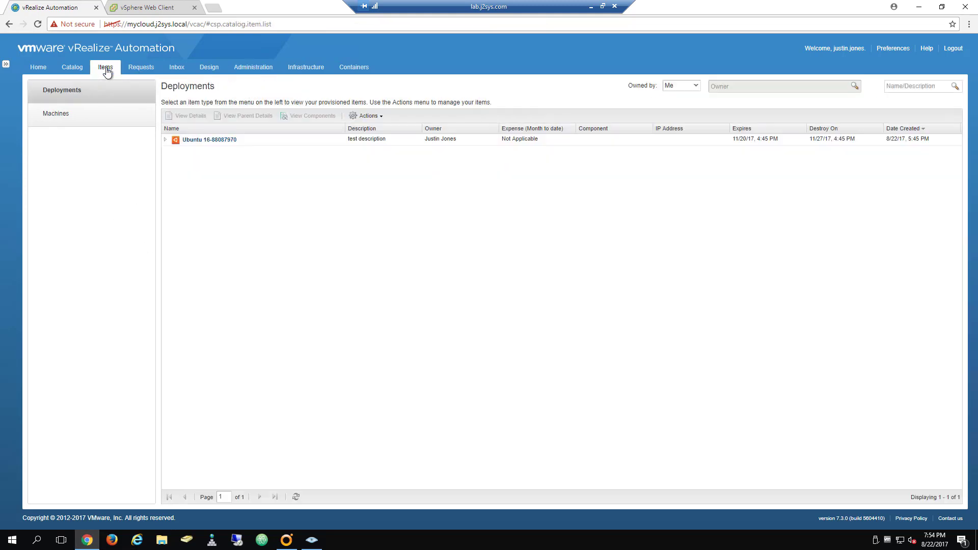
pyautogui.click(166, 139)
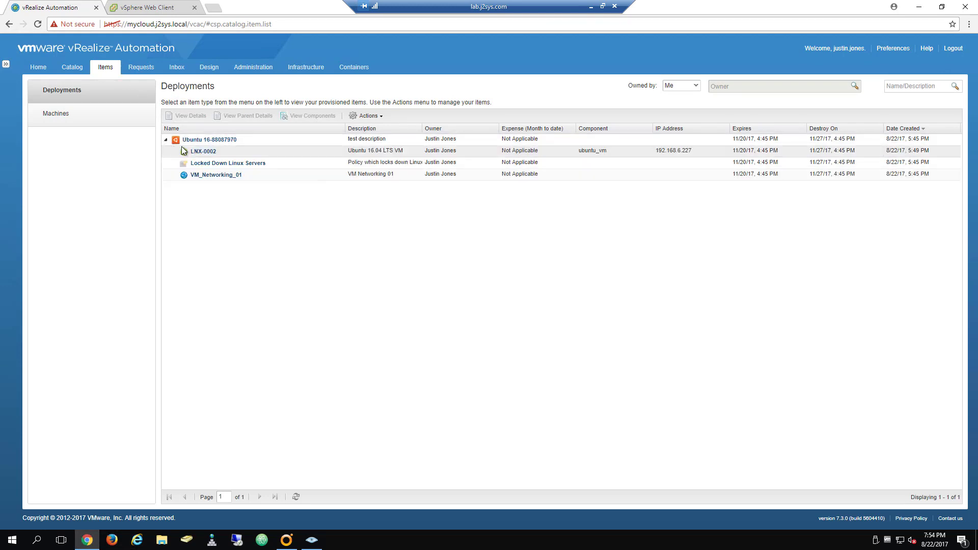
pyautogui.click(257, 154)
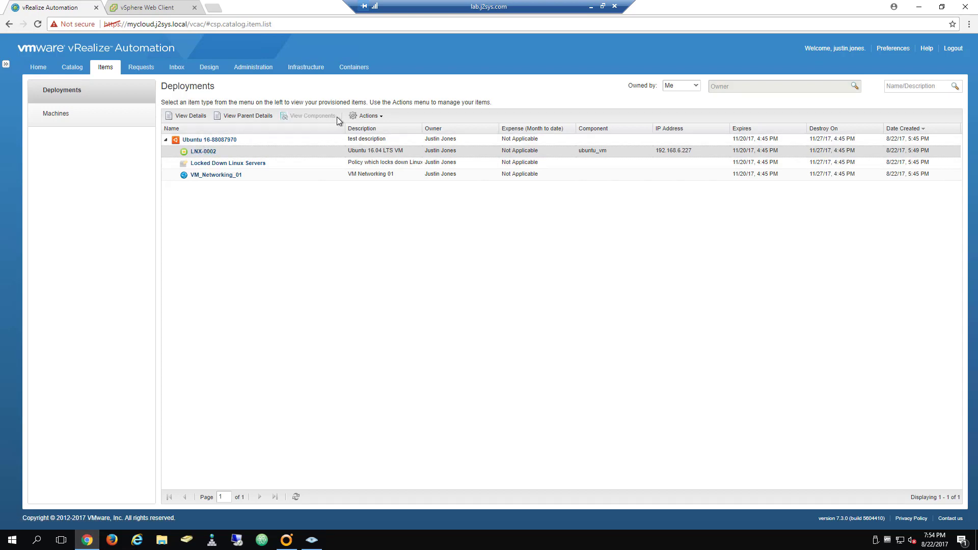
pyautogui.click(369, 116)
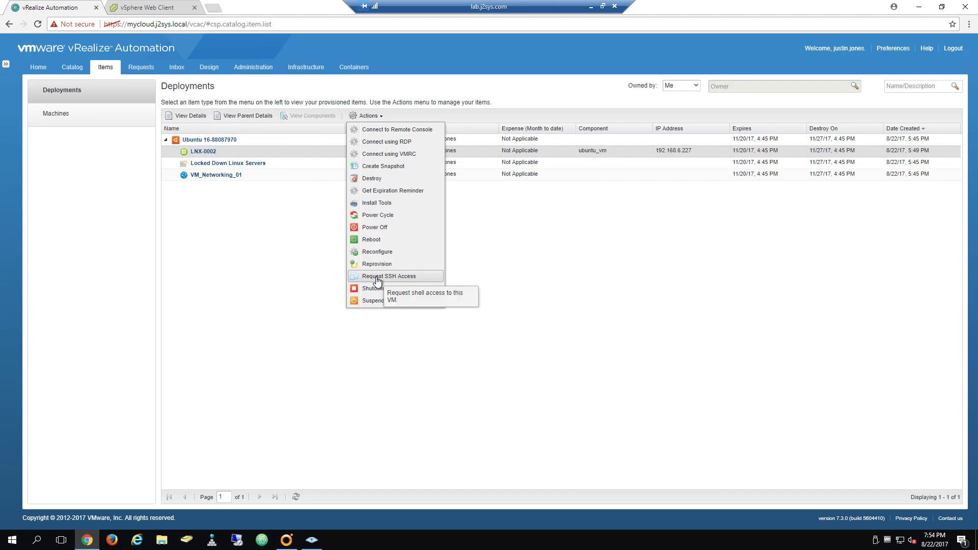
pyautogui.click(336, 254)
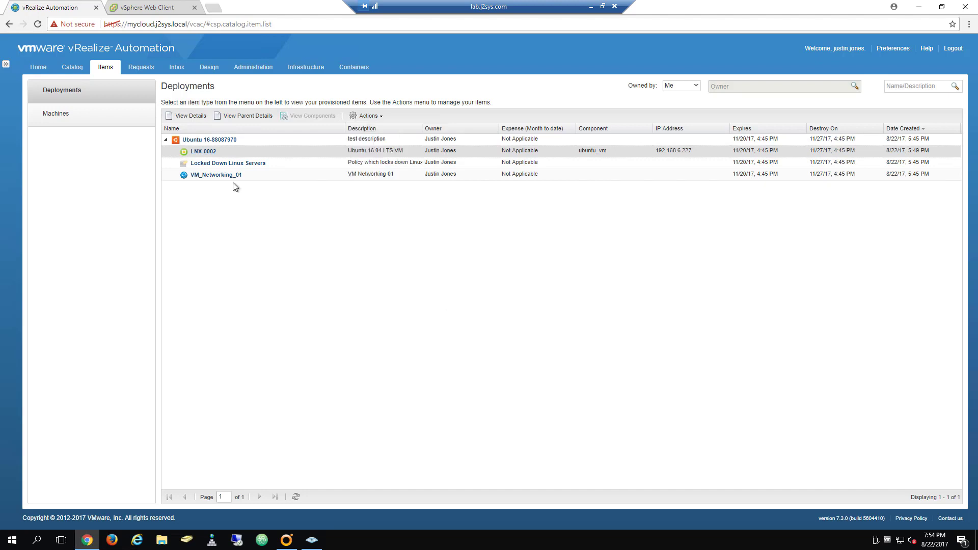
pyautogui.click(198, 153)
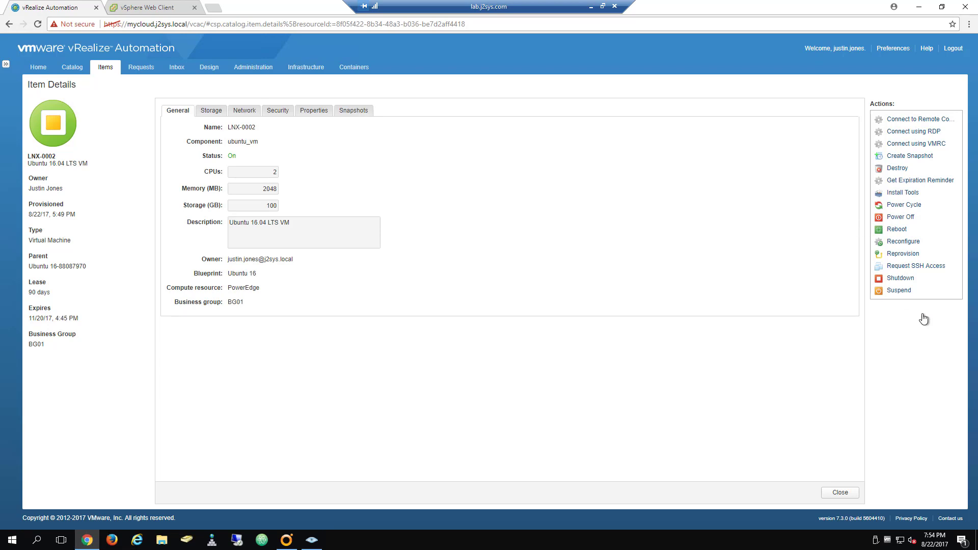
# Step: Switch to Zenmap, rescan lnx-0002 and examine the state of SSH port 22
pyautogui.click(311, 541)
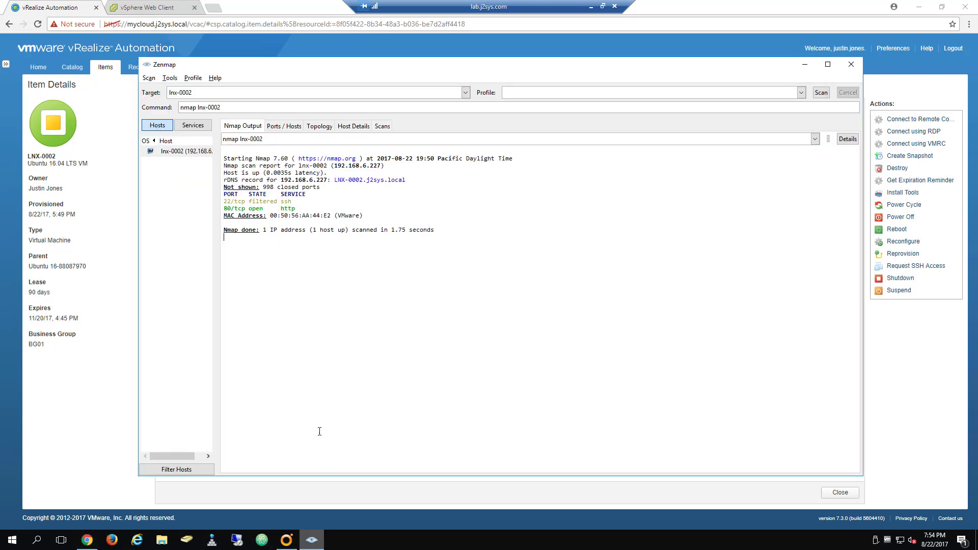
pyautogui.click(823, 96)
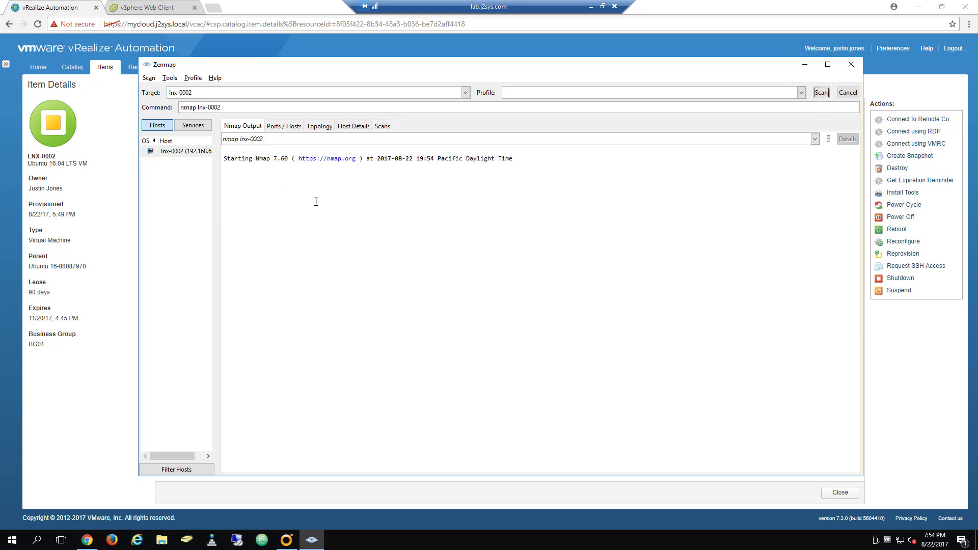
pyautogui.moveTo(292, 201); pyautogui.dragTo(218, 201)
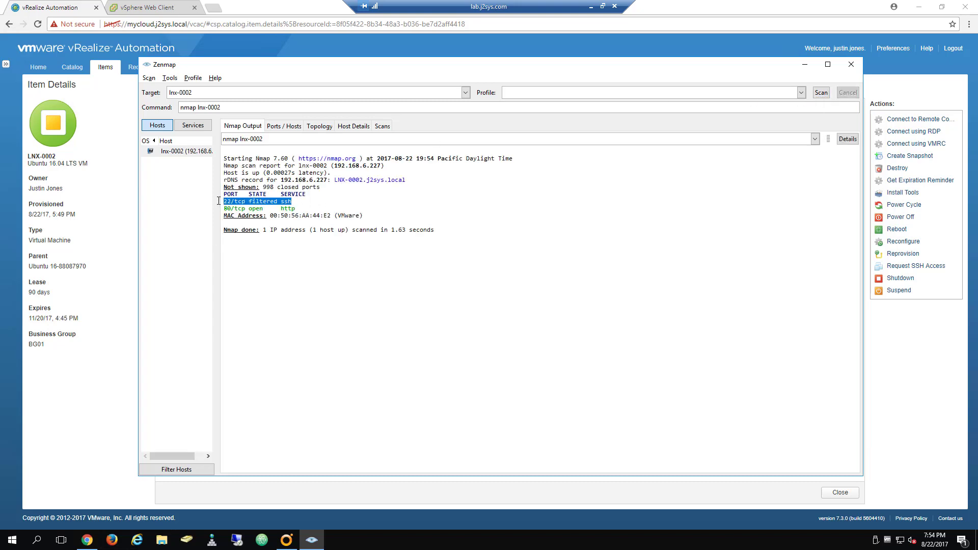
# Step: Clear the large windows off the desktop and try to open the saved lnx-0002 SSH session in PuTTY
pyautogui.click(941, 7)
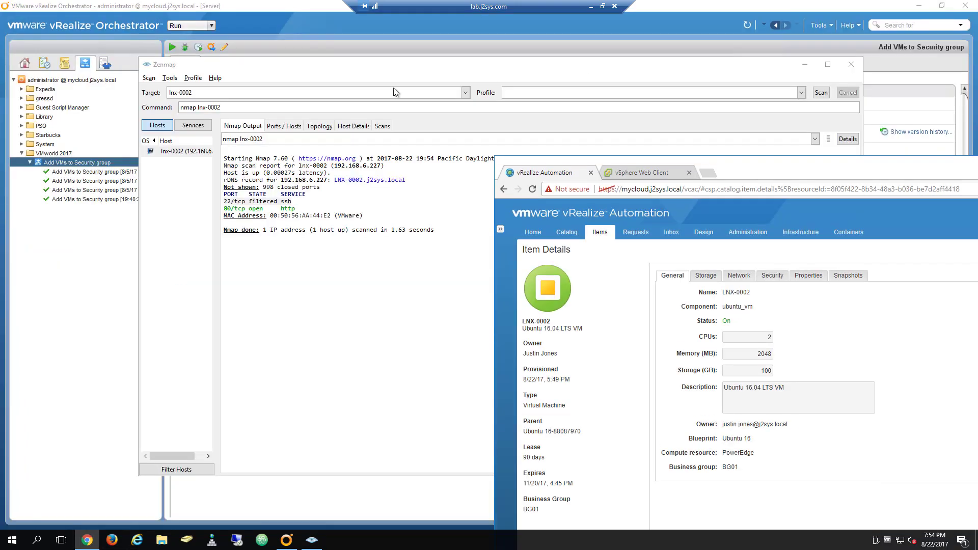
pyautogui.click(918, 5)
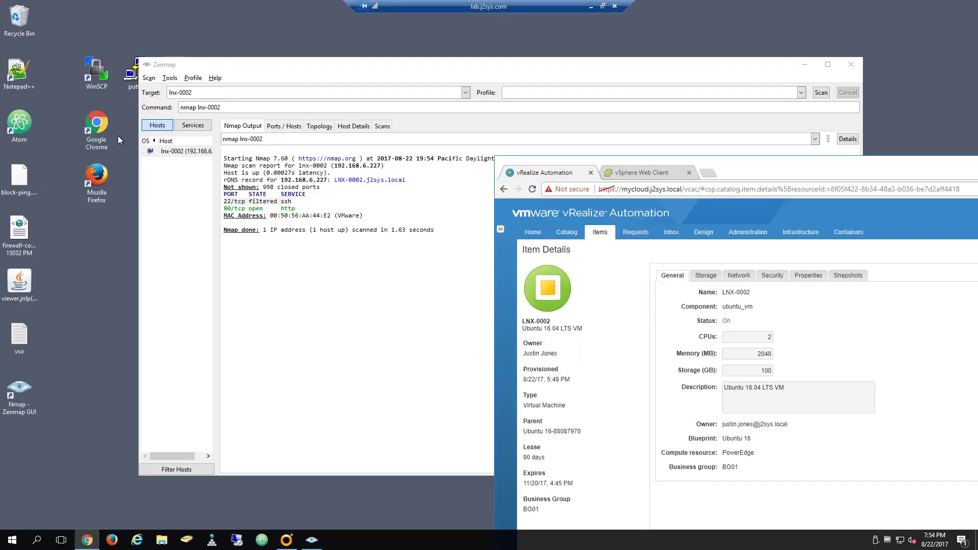
pyautogui.doubleClick(124, 76)
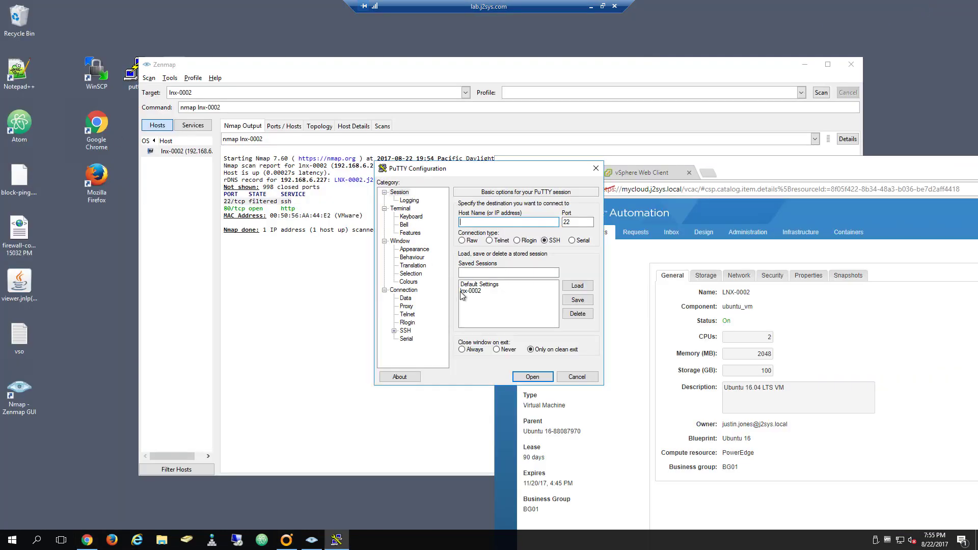
pyautogui.click(465, 291)
pyautogui.doubleClick(465, 292)
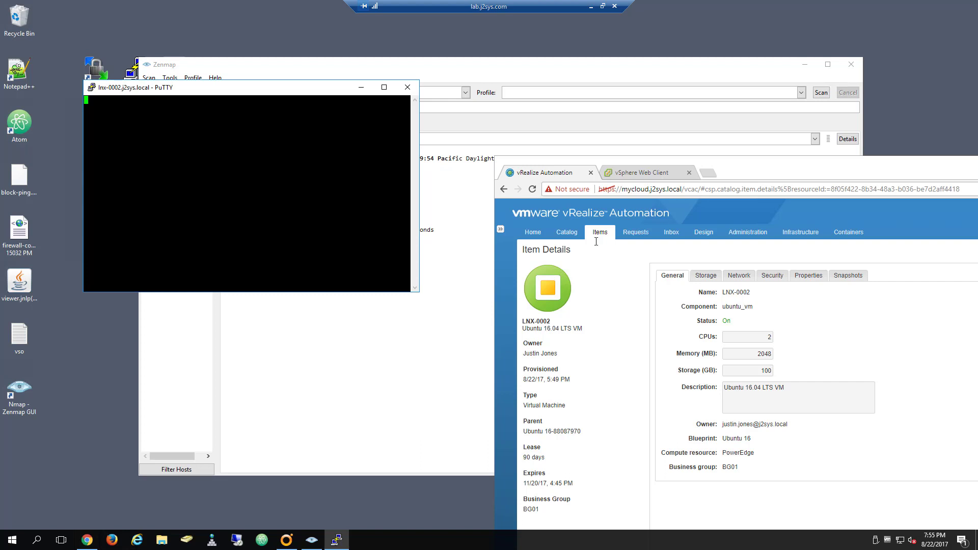
# Step: Reposition the vRealize Automation window to show LNX-0002's details and available actions, and close the lnx-0002 PuTTY session
pyautogui.moveTo(757, 168); pyautogui.dragTo(483, 84)
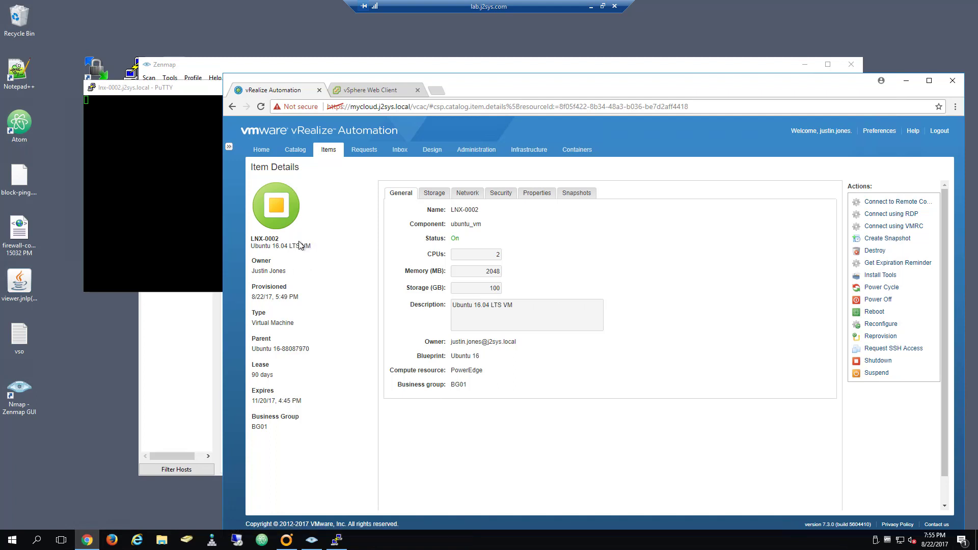
pyautogui.moveTo(249, 163); pyautogui.dragTo(251, 249)
pyautogui.click(336, 539)
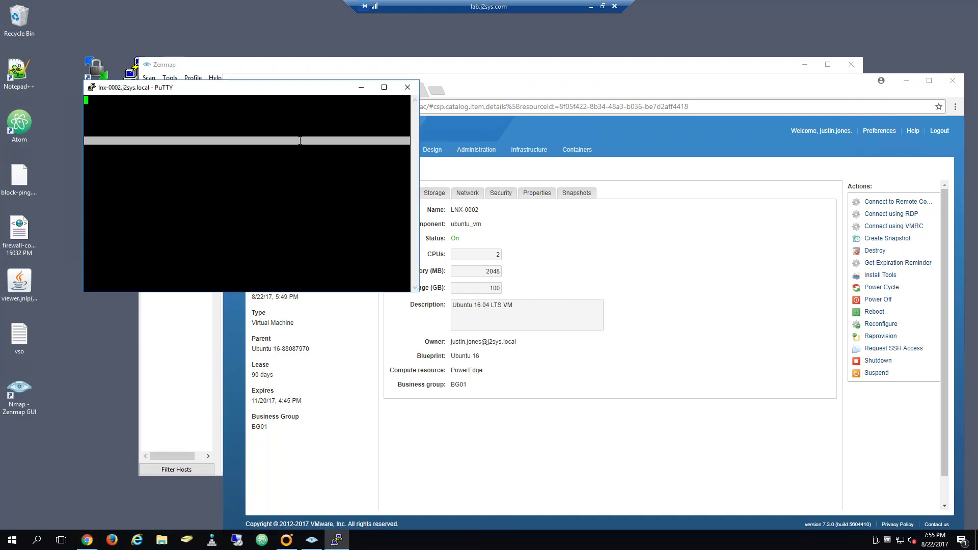
pyautogui.click(404, 92)
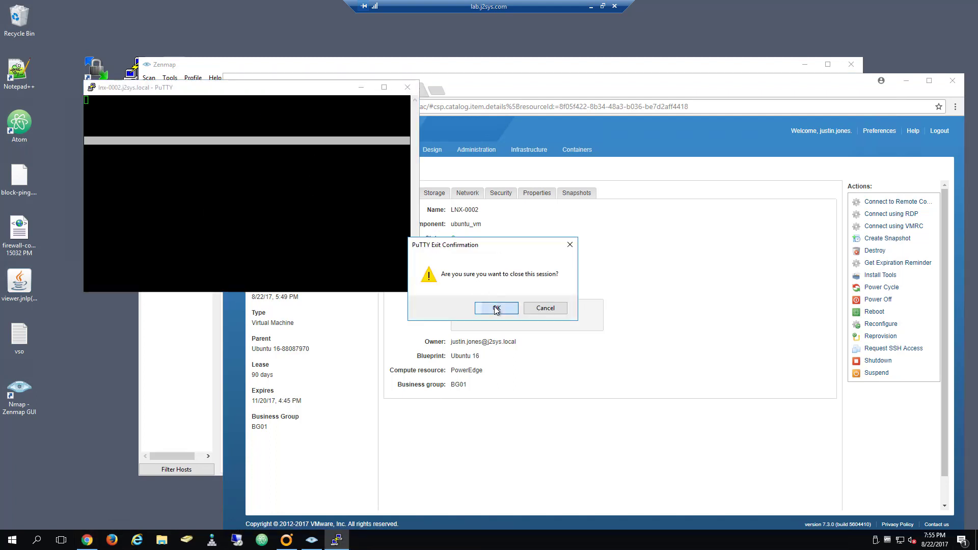
pyautogui.click(497, 307)
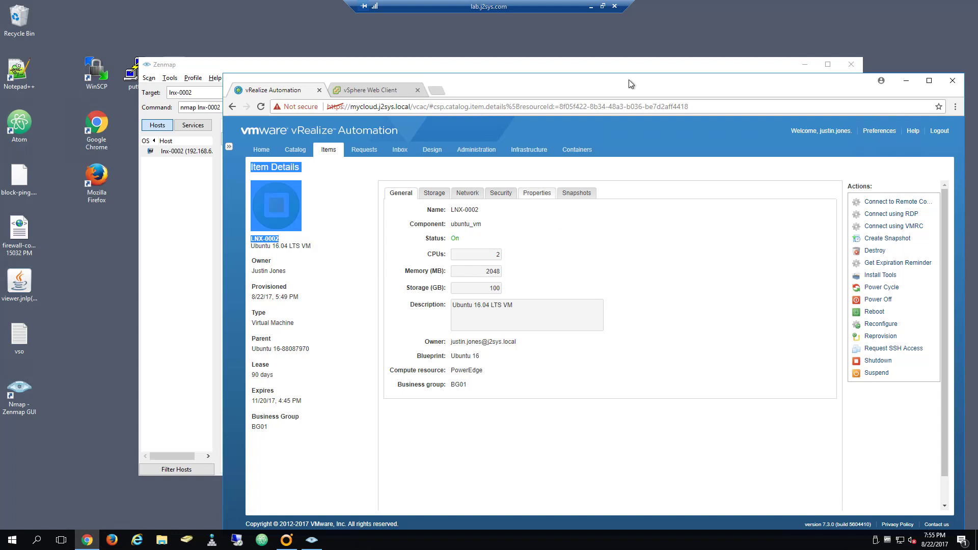
# Step: Arrange the browser and Zenmap windows, and repeat the Nmap scan of lnx-0002 to recheck the SSH port
pyautogui.moveTo(610, 91); pyautogui.dragTo(584, 76)
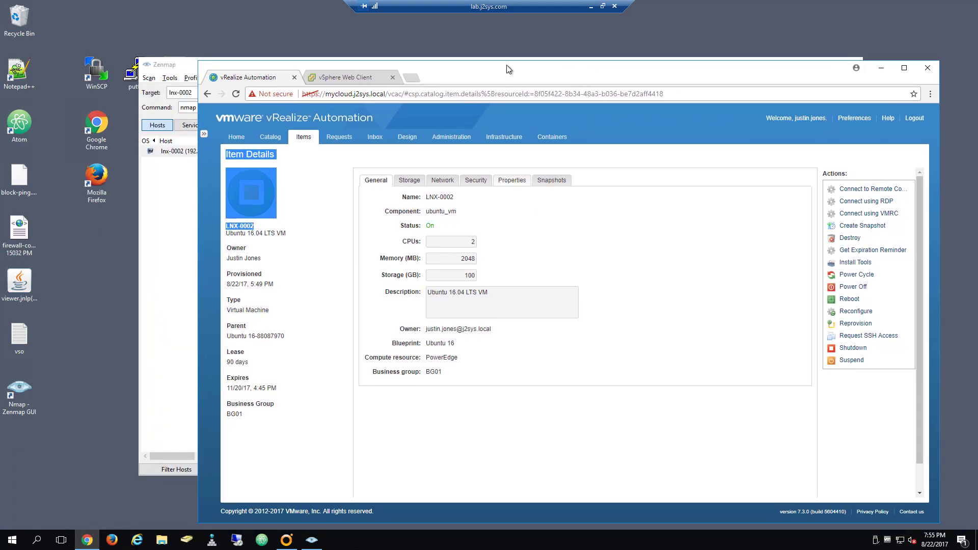
pyautogui.moveTo(432, 77); pyautogui.dragTo(382, 46)
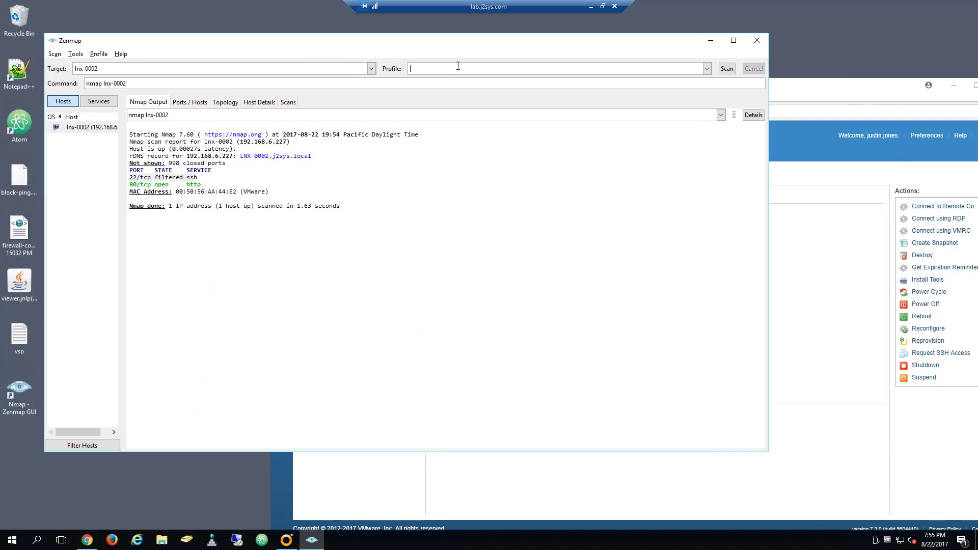
pyautogui.click(726, 68)
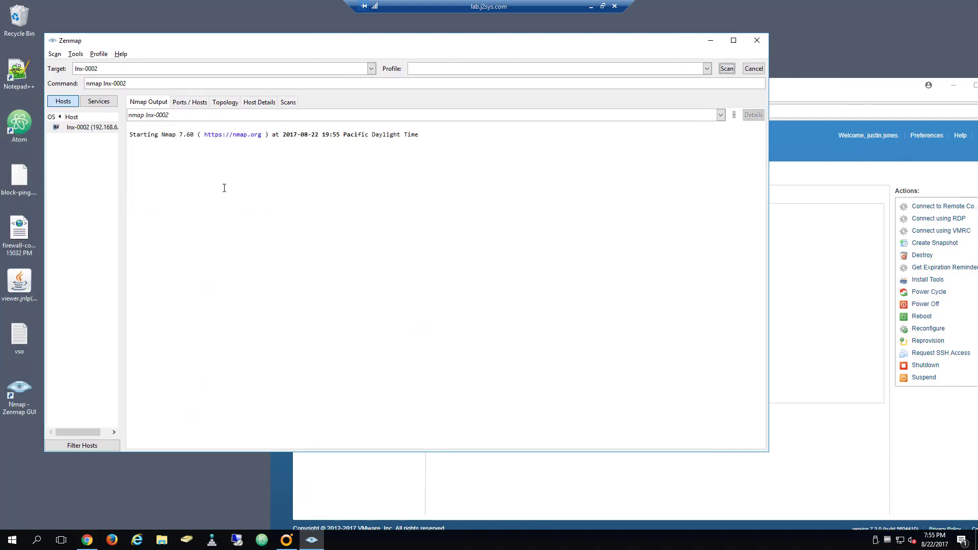
pyautogui.moveTo(206, 181); pyautogui.dragTo(127, 179)
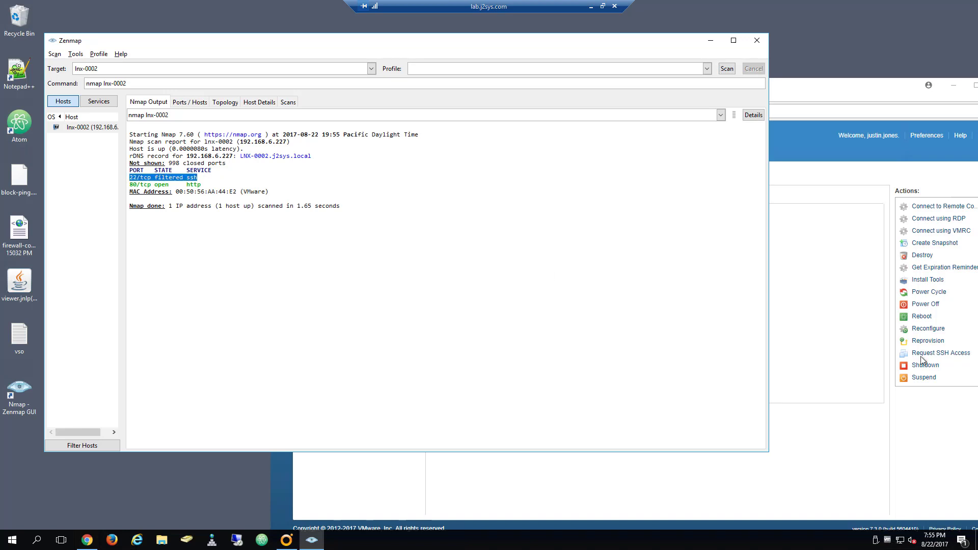
# Step: Submit a Request SSH Access request for LNX-0002 in vRealize Automation, and switch to vRealize Orchestrator to check the workflow run
pyautogui.click(838, 363)
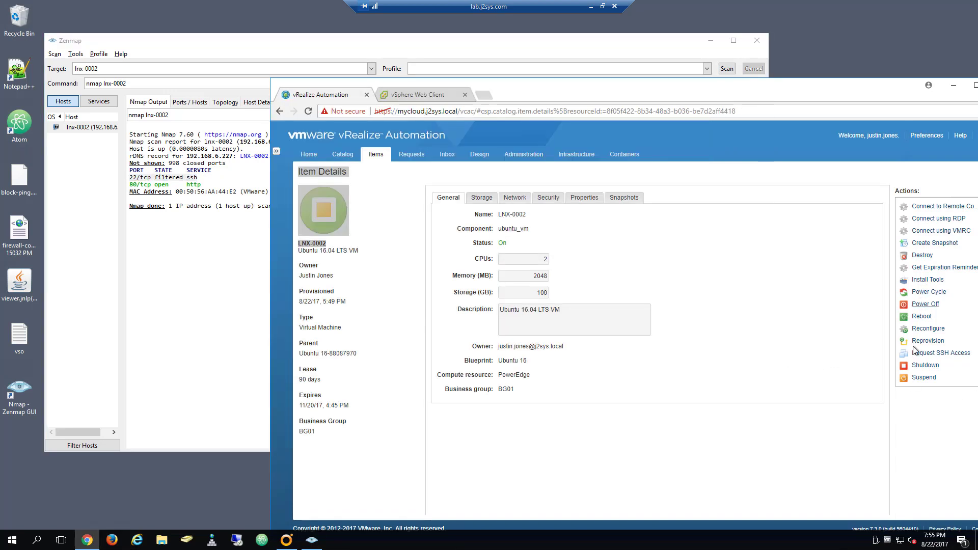
pyautogui.click(940, 353)
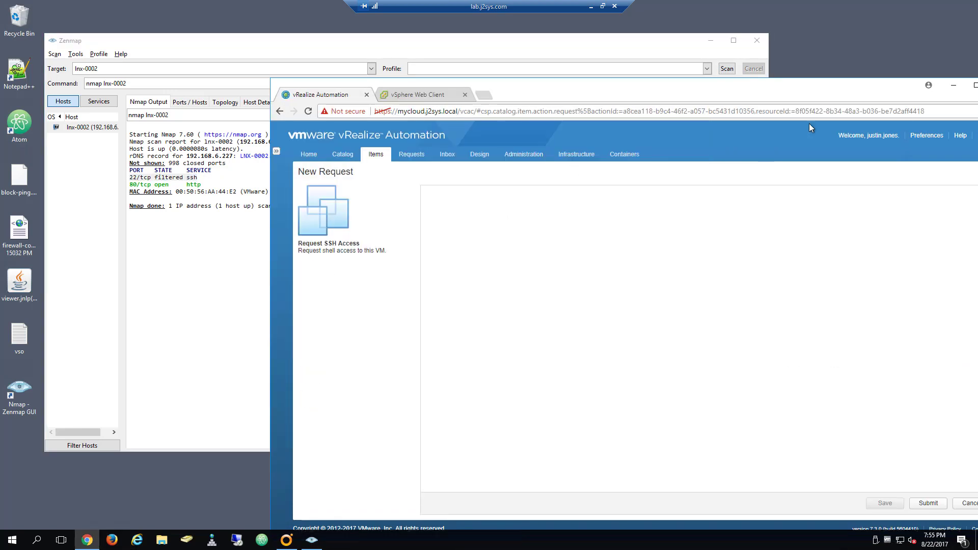
pyautogui.moveTo(729, 79); pyautogui.dragTo(540, 78)
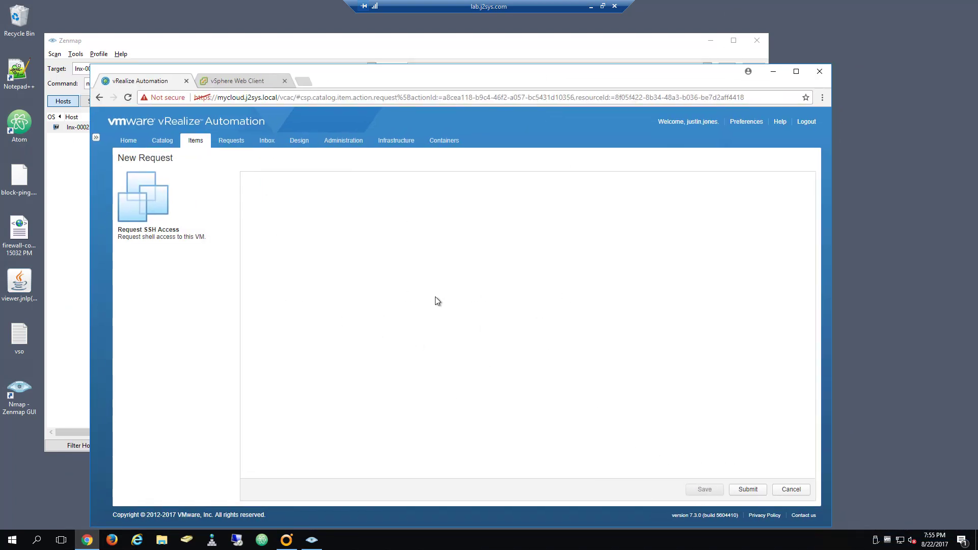
pyautogui.click(744, 490)
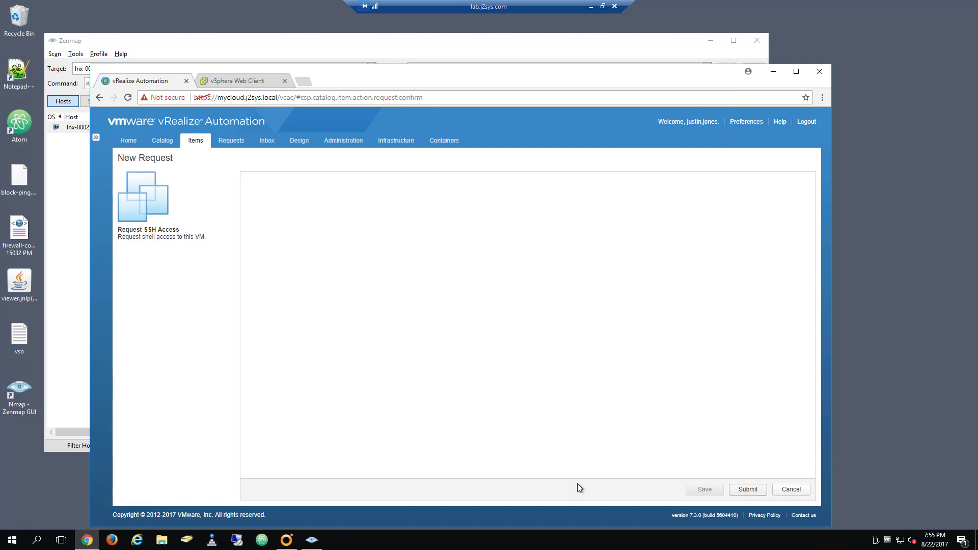
pyautogui.click(286, 541)
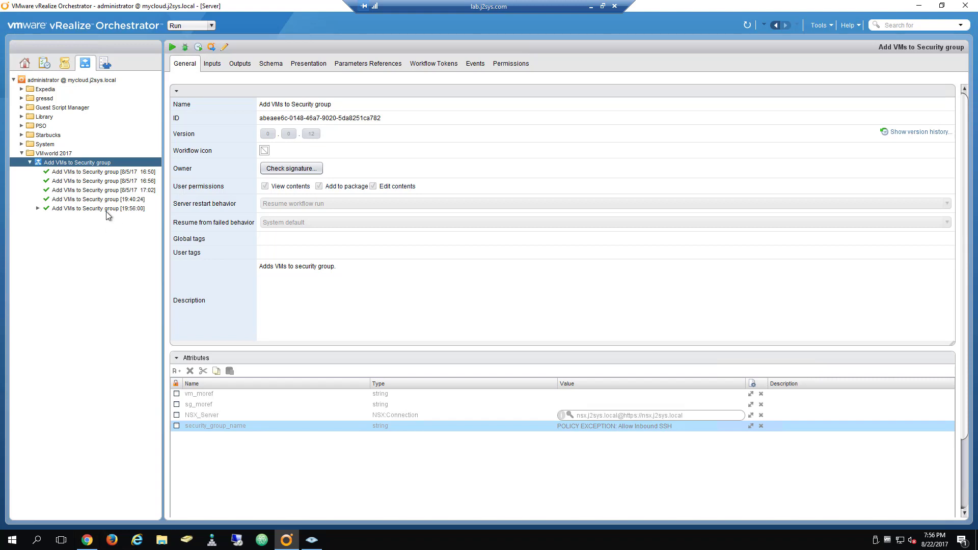
# Step: Examine the log of the latest Add VMs to Security group run for its security group entries, and minimize vRealize Orchestrator
pyautogui.click(106, 208)
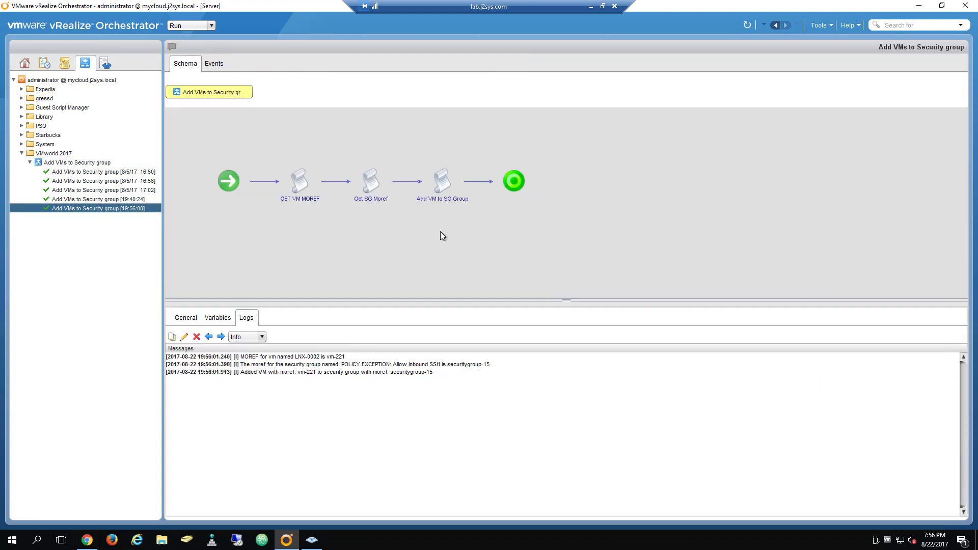
pyautogui.moveTo(241, 364); pyautogui.dragTo(490, 372)
pyautogui.click(385, 366)
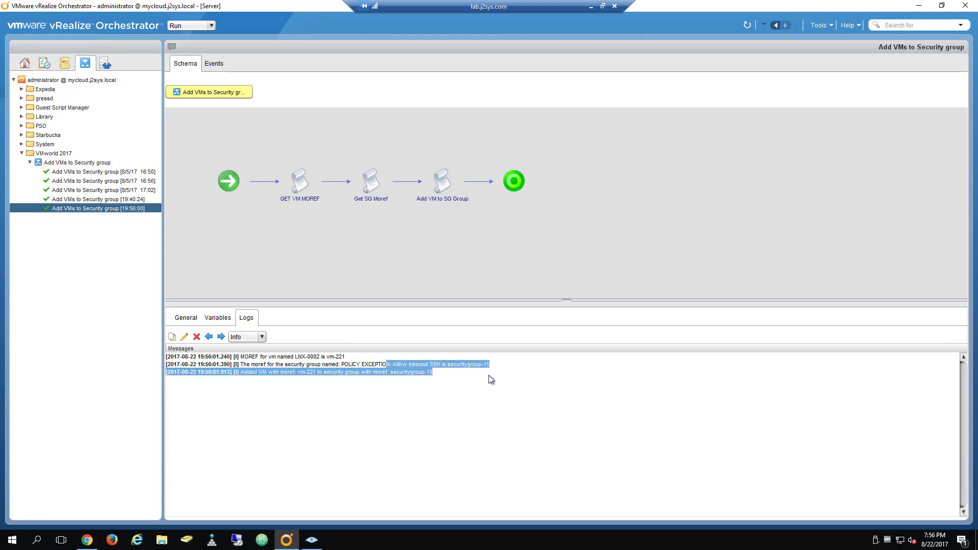
pyautogui.click(921, 6)
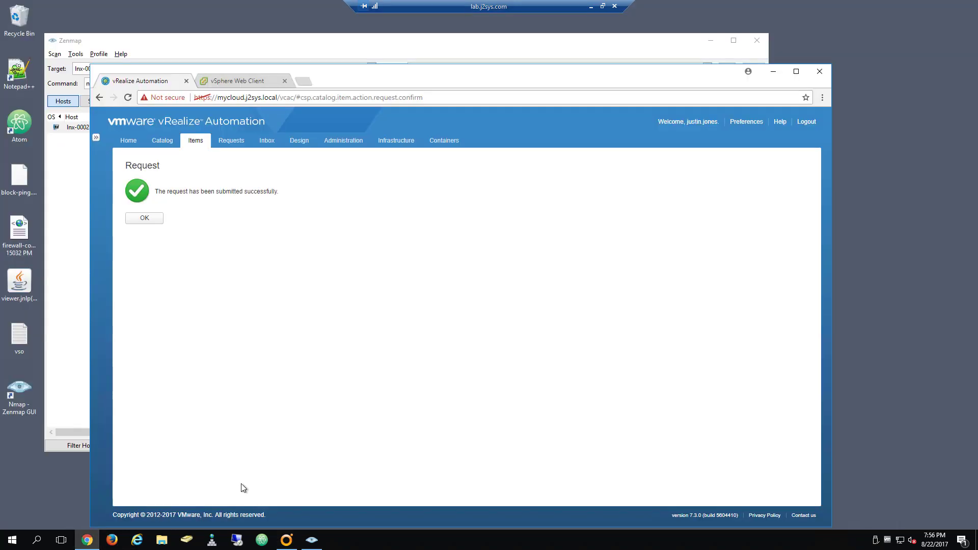
# Step: Switch to Zenmap, rerun the Nmap scan of lnx-0002, and check the state of SSH port 22
pyautogui.click(313, 539)
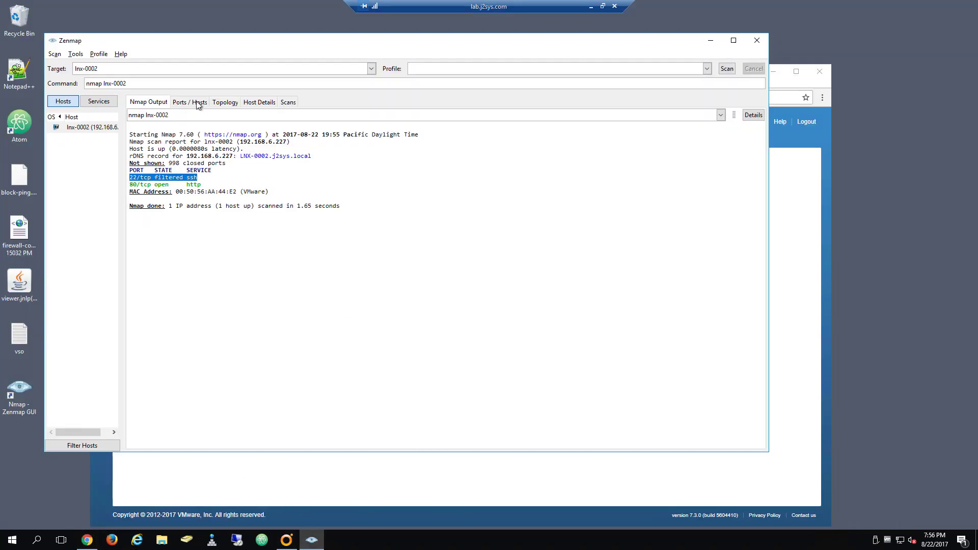
pyautogui.click(726, 68)
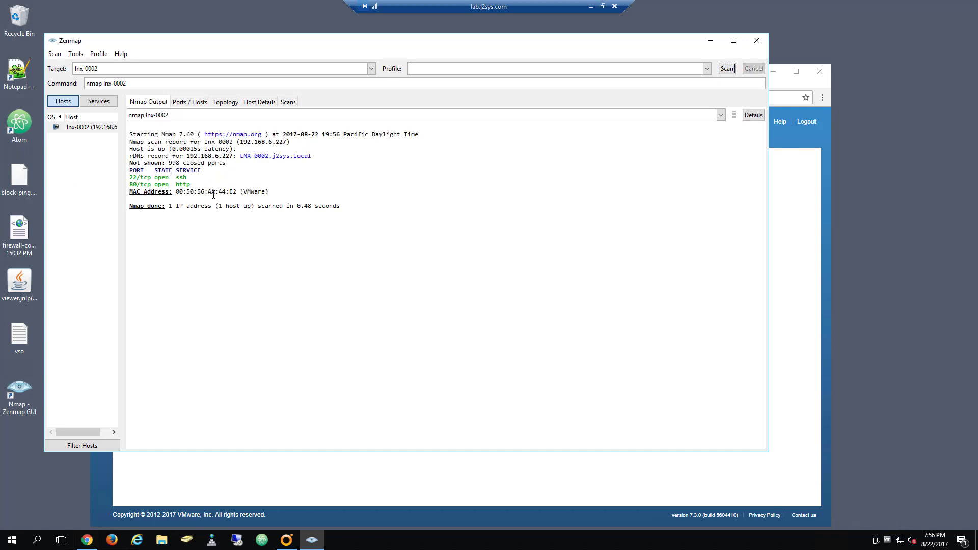
pyautogui.moveTo(209, 181); pyautogui.dragTo(131, 177)
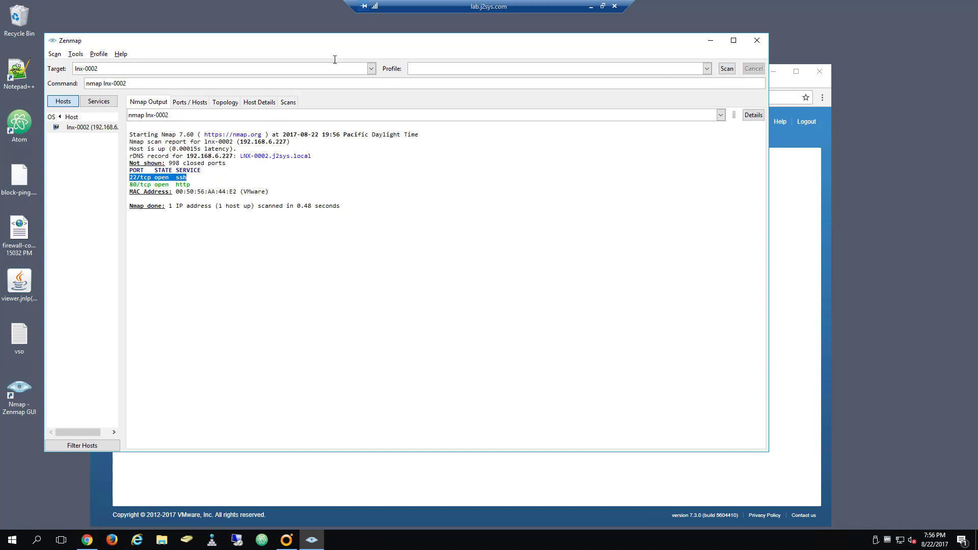
# Step: Move the Zenmap and browser windows aside, and open the saved lnx-0002 SSH session in PuTTY
pyautogui.moveTo(437, 60); pyautogui.dragTo(570, 92)
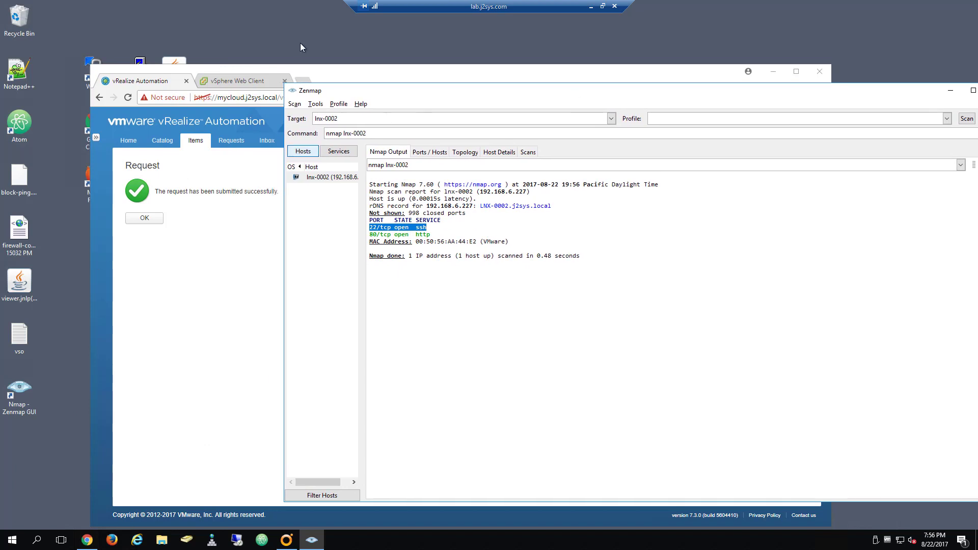
pyautogui.moveTo(353, 80); pyautogui.dragTo(448, 67)
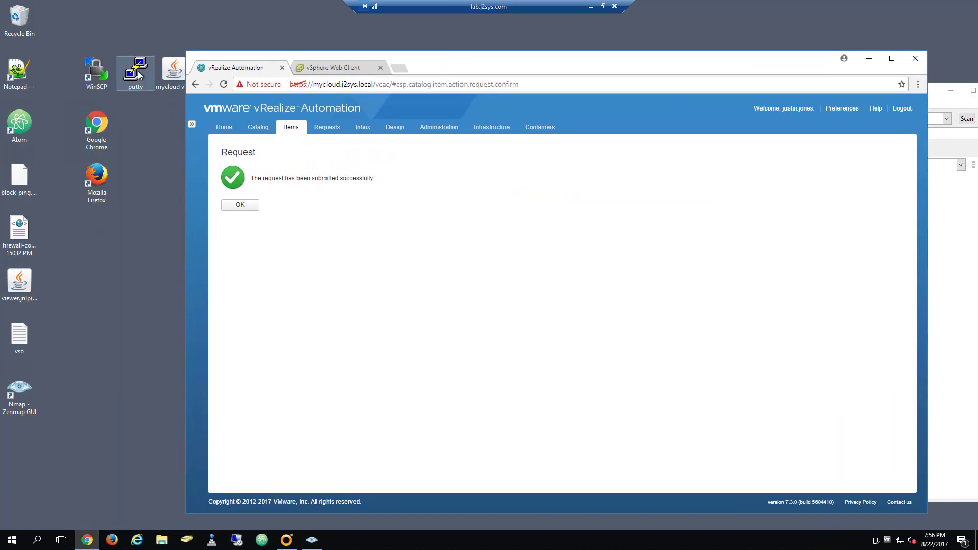
pyautogui.doubleClick(138, 72)
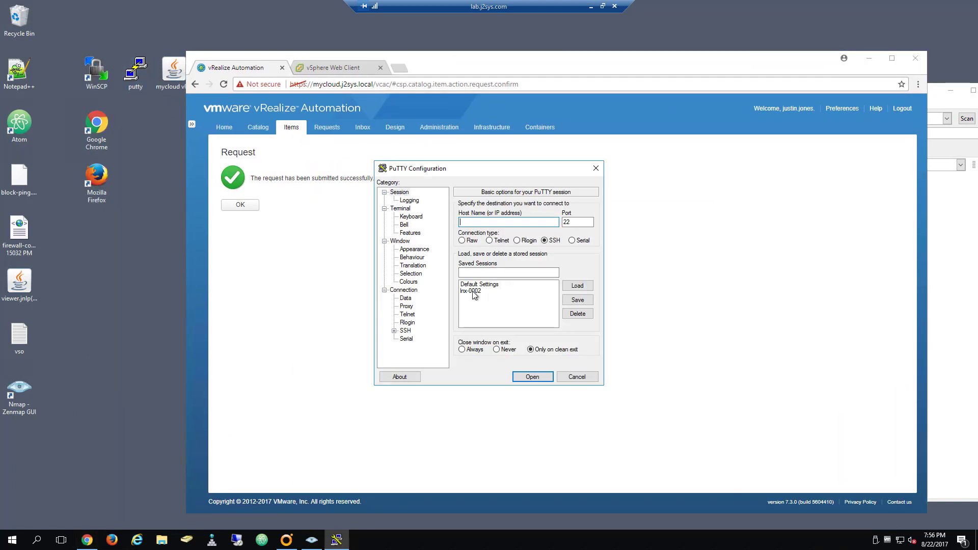
pyautogui.doubleClick(470, 291)
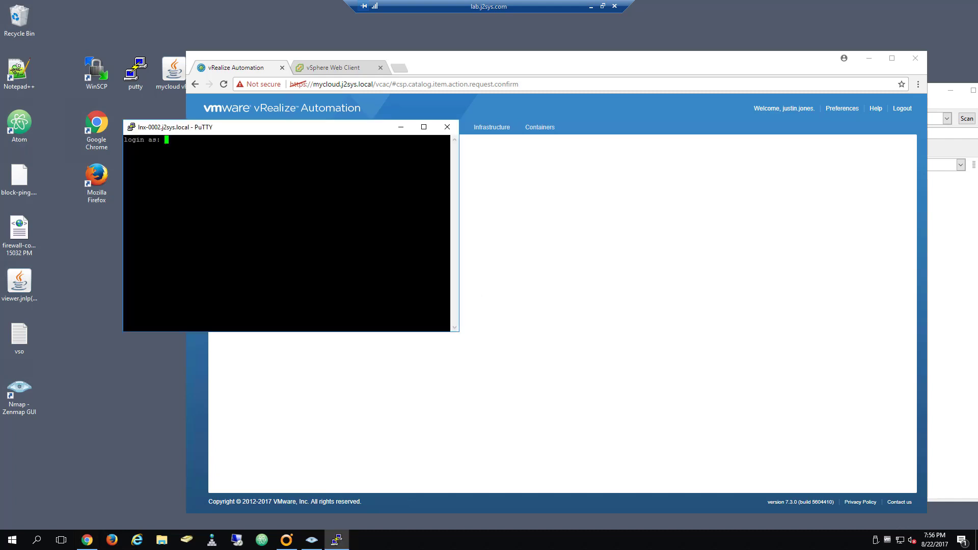
# Step: Log in to the lnx-0002 SSH session with the account's username and password
pyautogui.write('jutsi')
pyautogui.press('BackSpace')
pyautogui.press('BackSpace')
pyautogui.press('BackSpace')
pyautogui.write('stin')
pyautogui.press('Return')
pyautogui.press('Return')
# Step: Return to vRealize Automation and show the Requests list to check the SSH access request's status
pyautogui.click(567, 208)
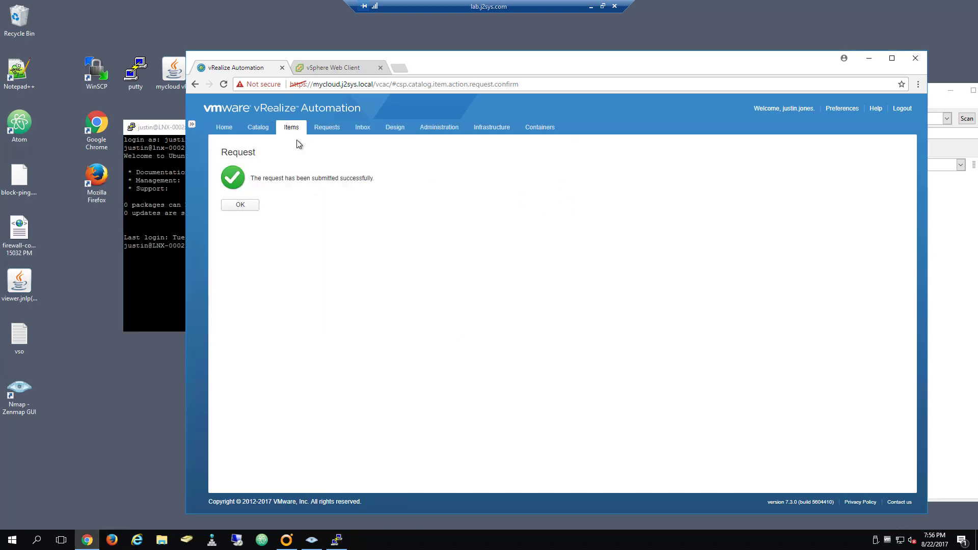
pyautogui.click(326, 130)
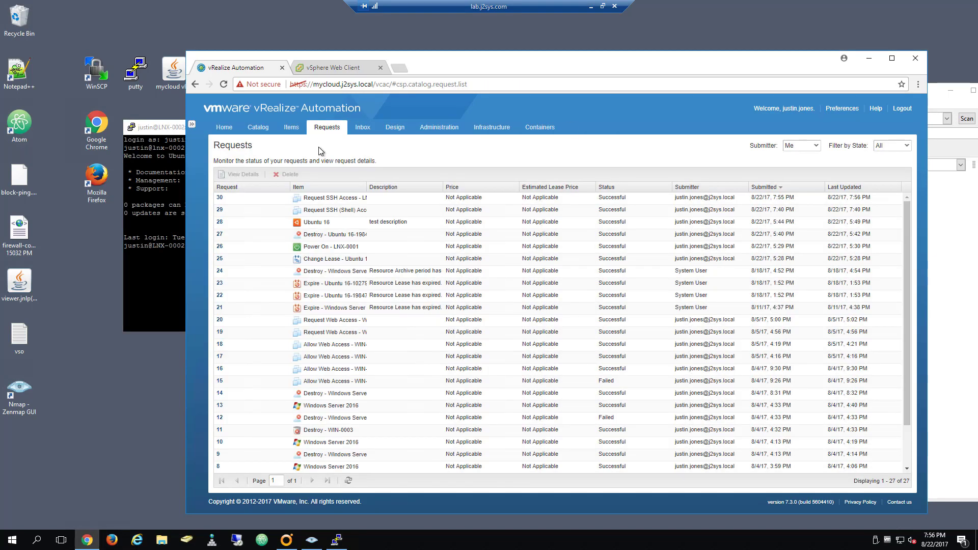